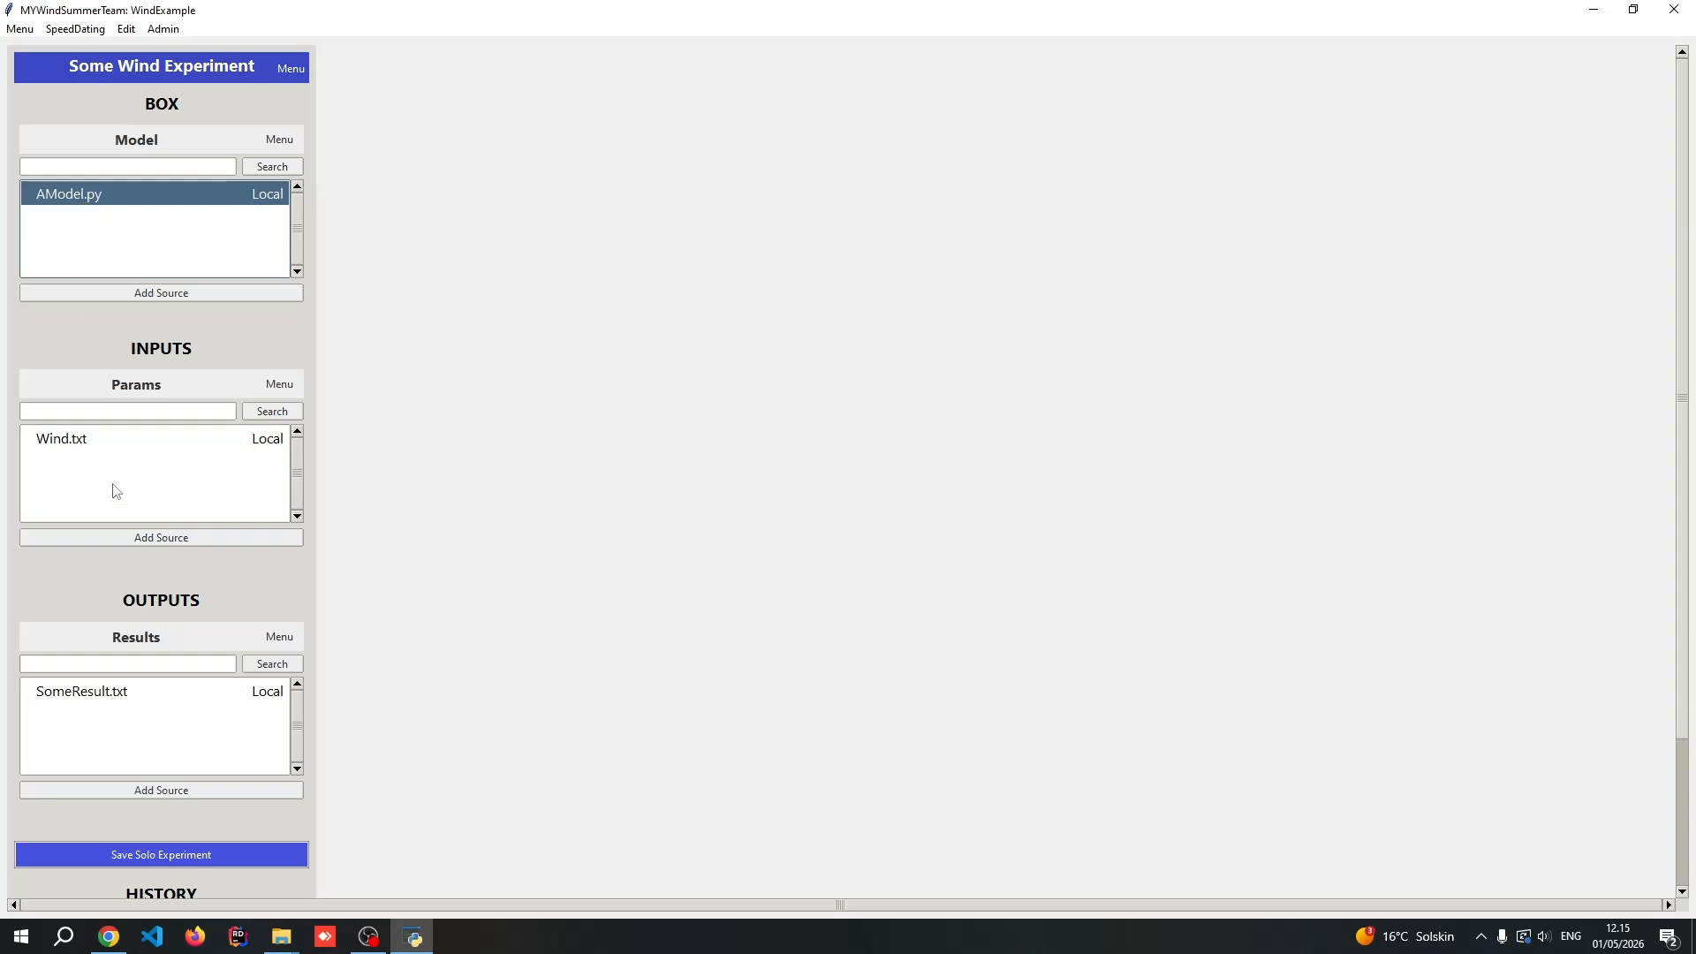
Step: Select Wind.txt as the input and SomeResult.txt as the output, and start saving the solo experiment, accepting the structural lock
click(107, 444)
click(113, 709)
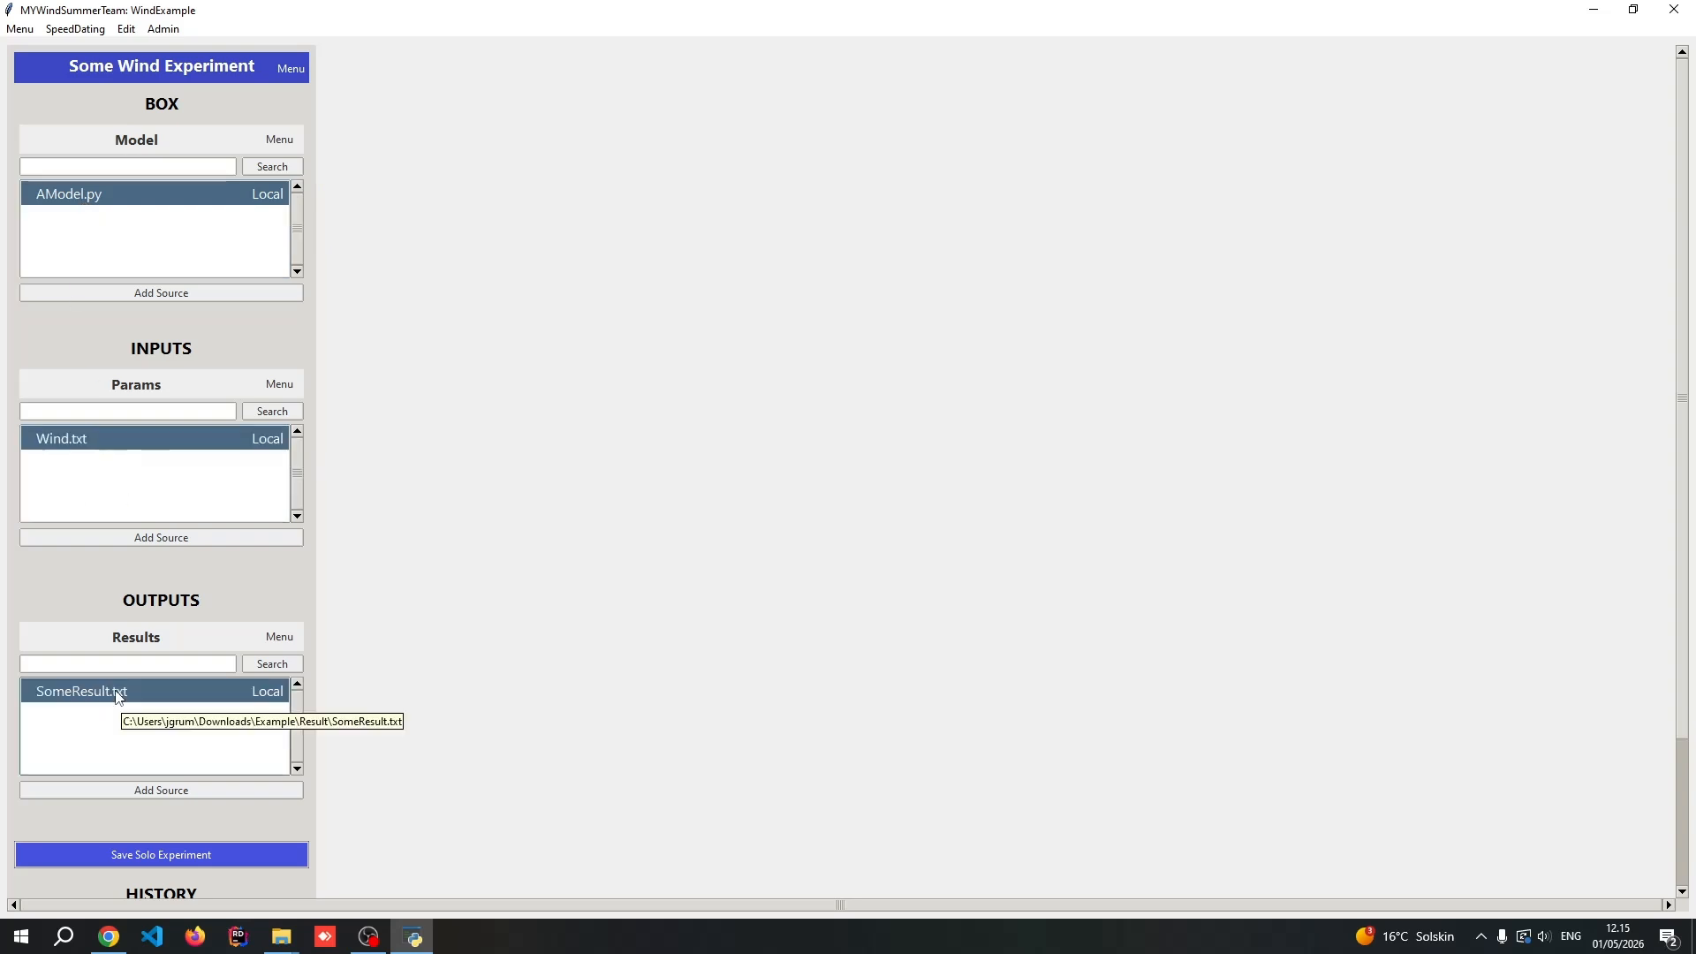
scroll(335, 553, down, 2)
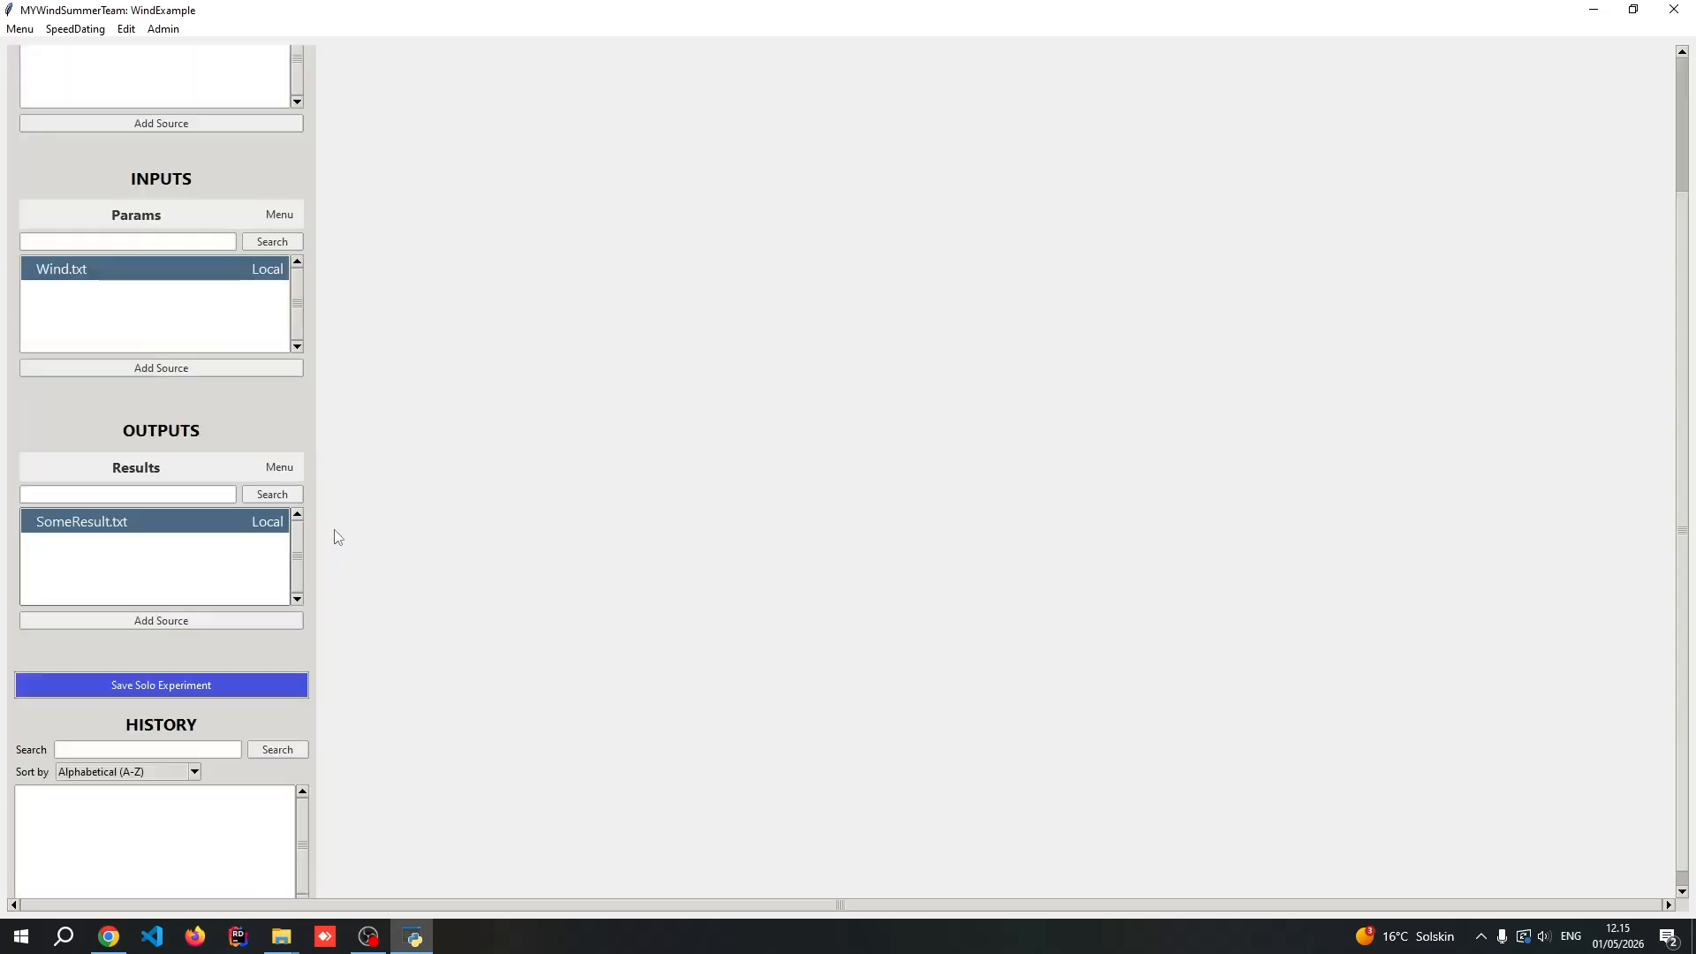
scroll(350, 489, down, 1)
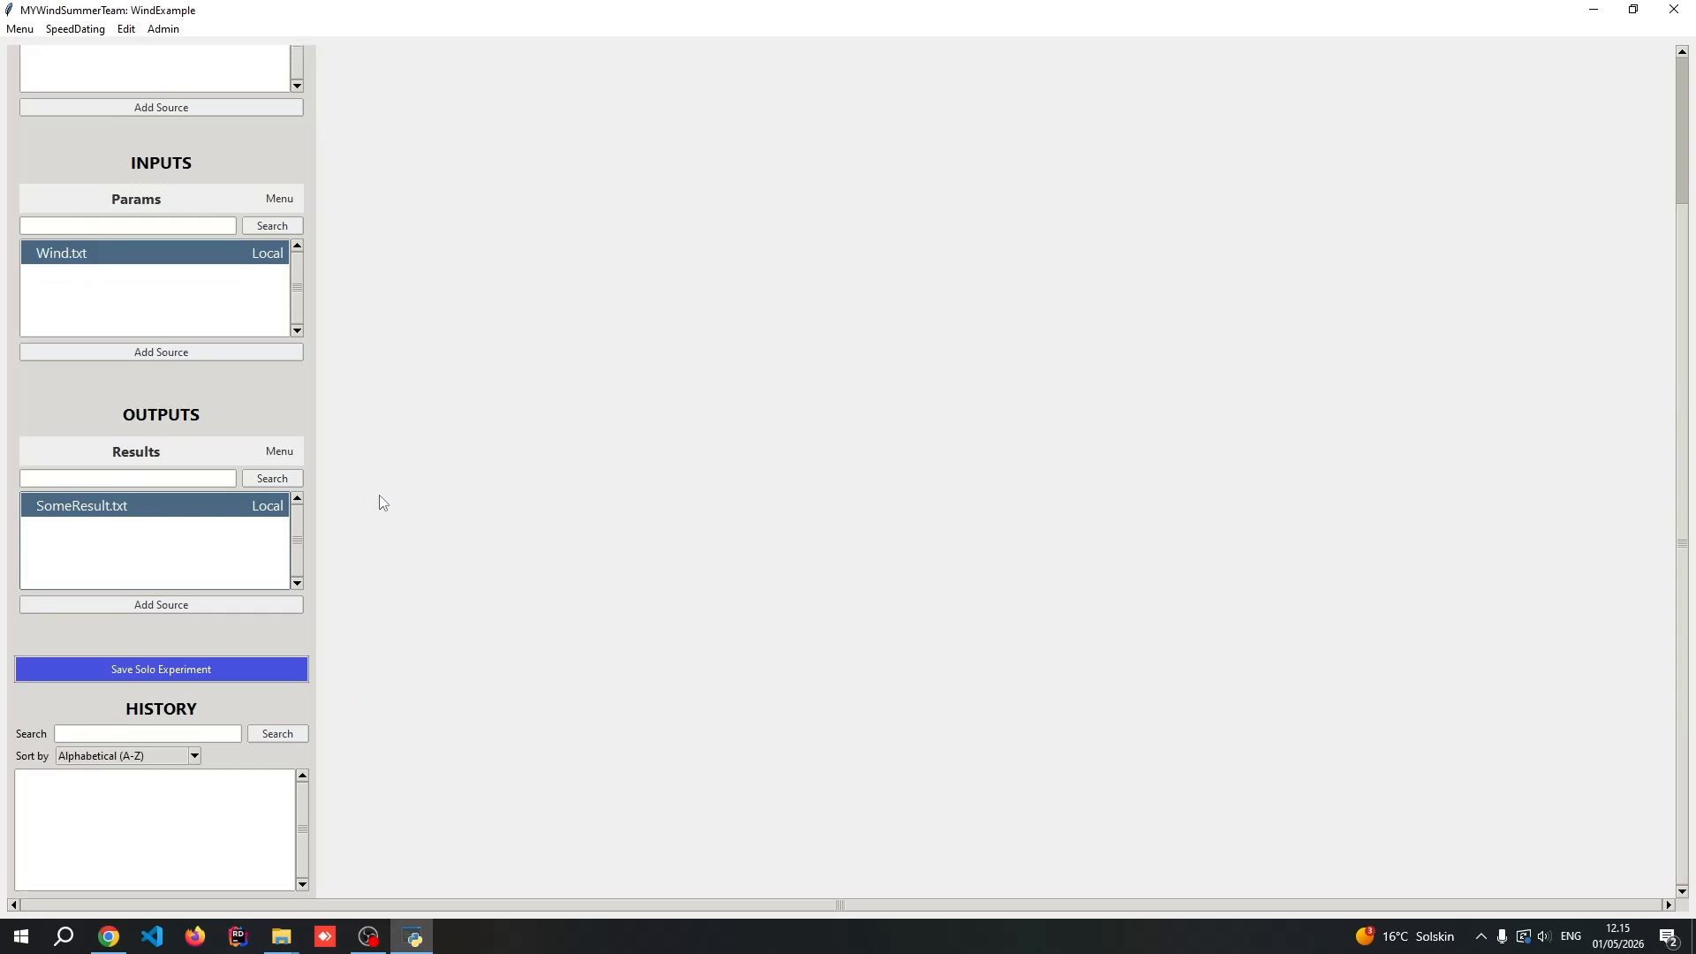
scroll(334, 460, up, 1)
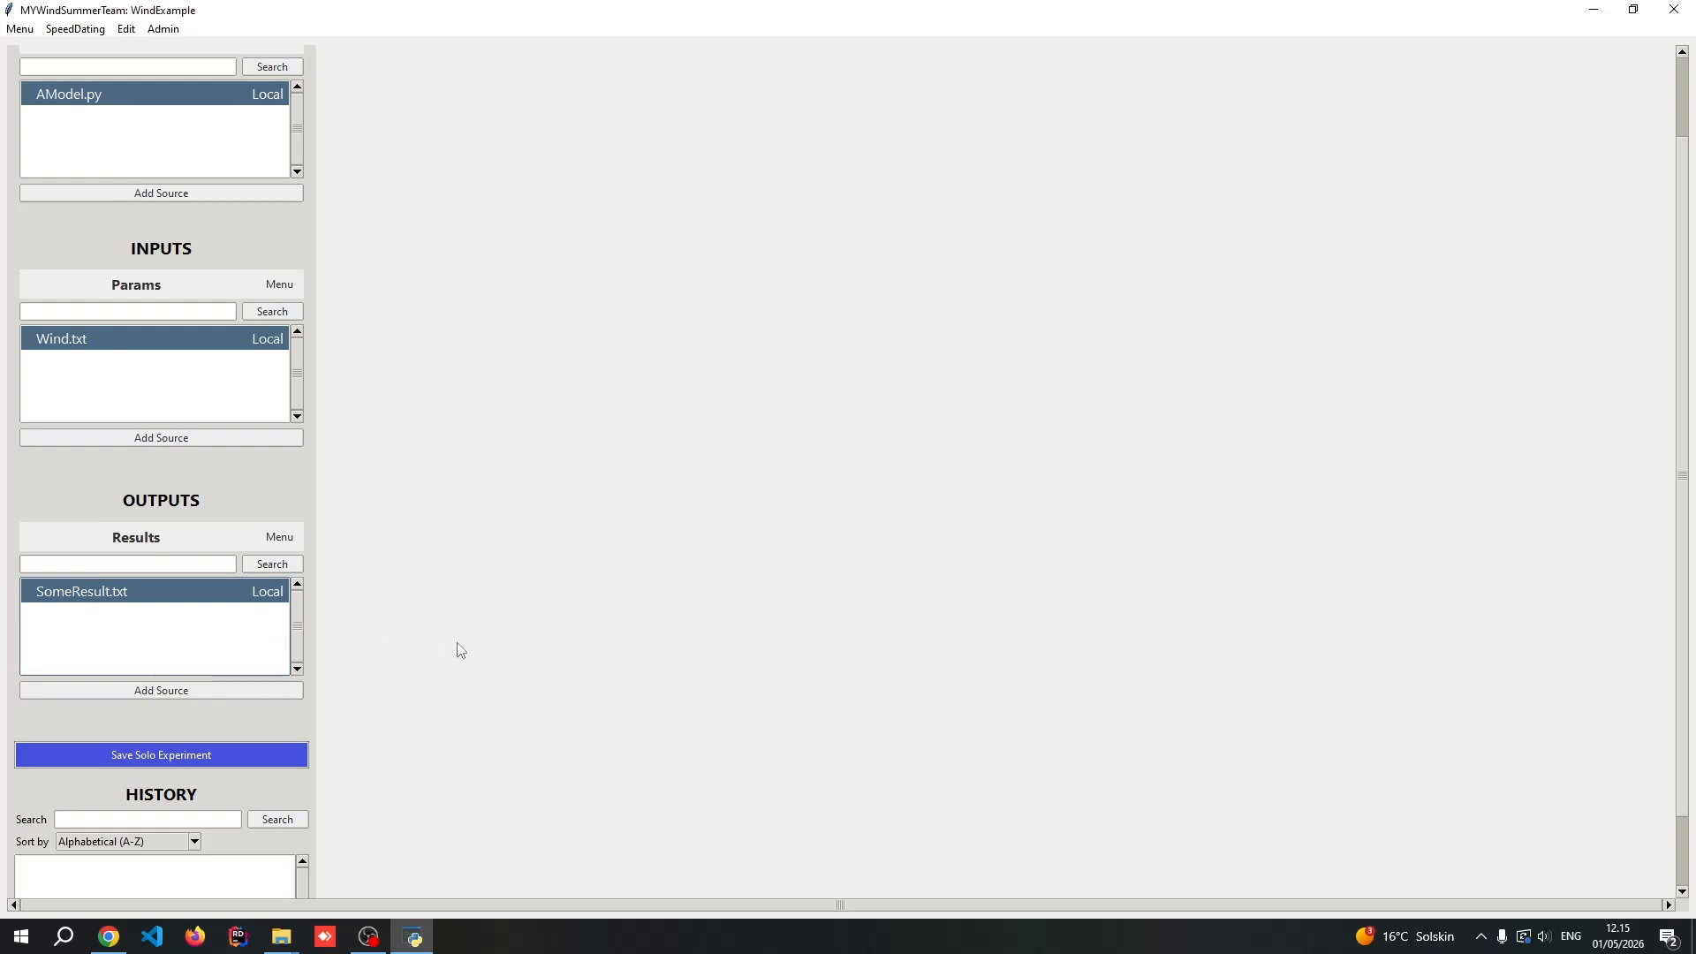
click(129, 755)
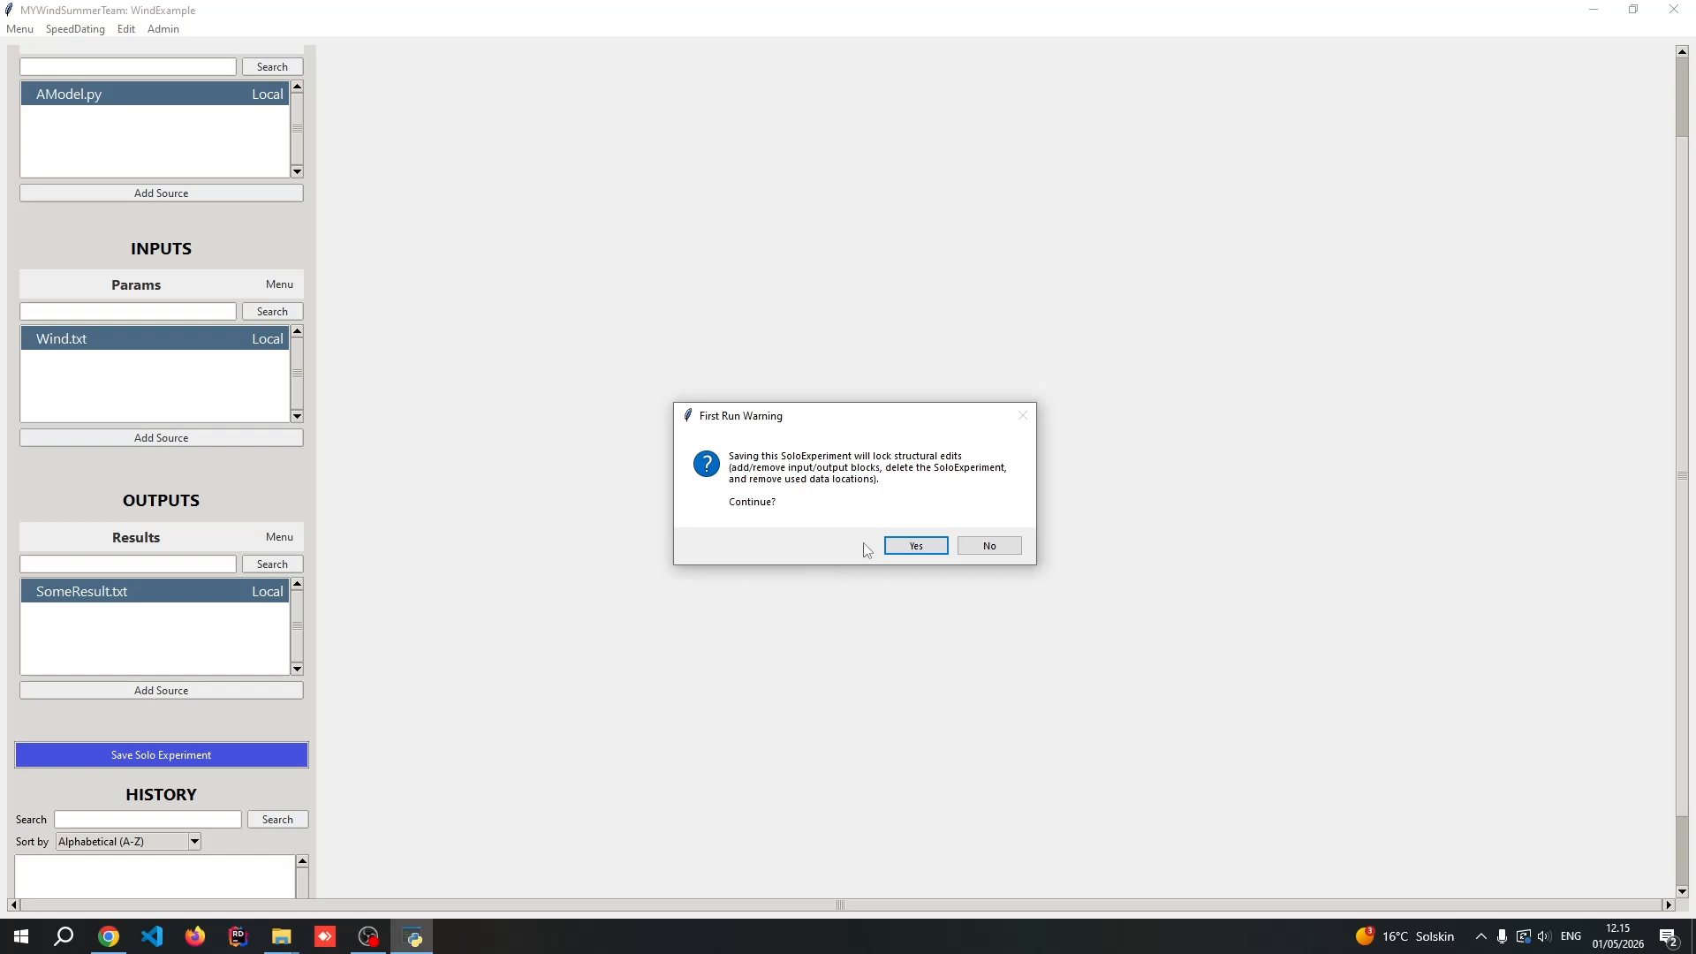
click(901, 549)
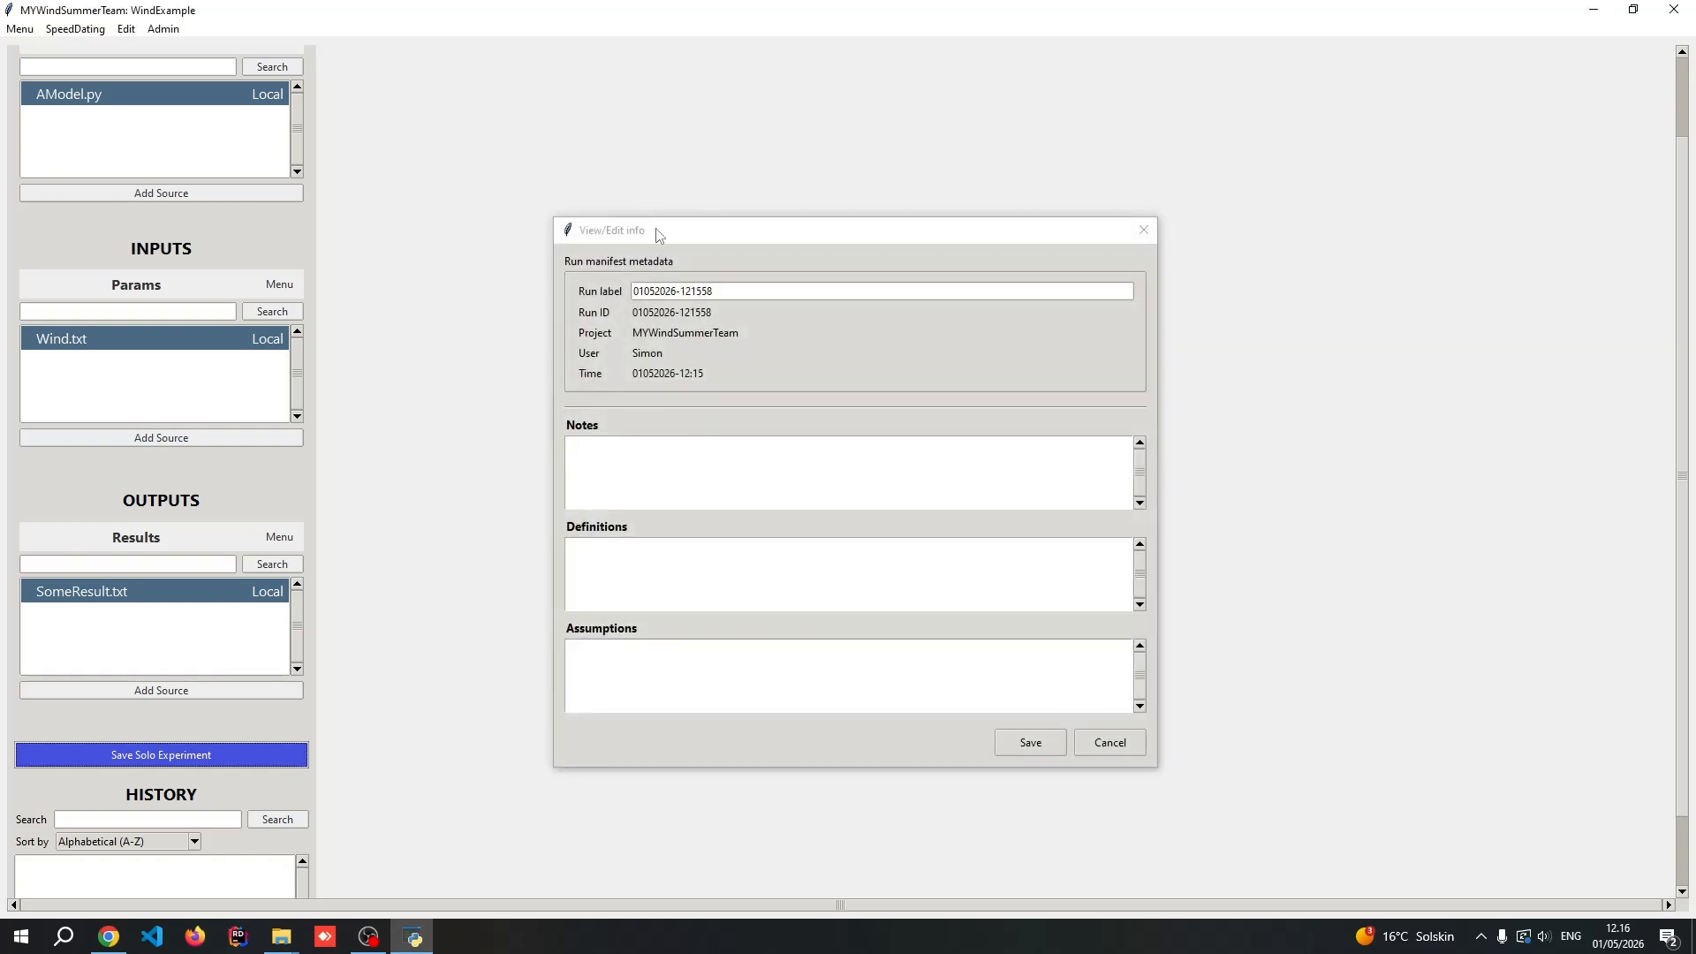
Step: Enter "This was bla bla" as the run's notes and "I define high wind as" as its definitions
click(682, 467)
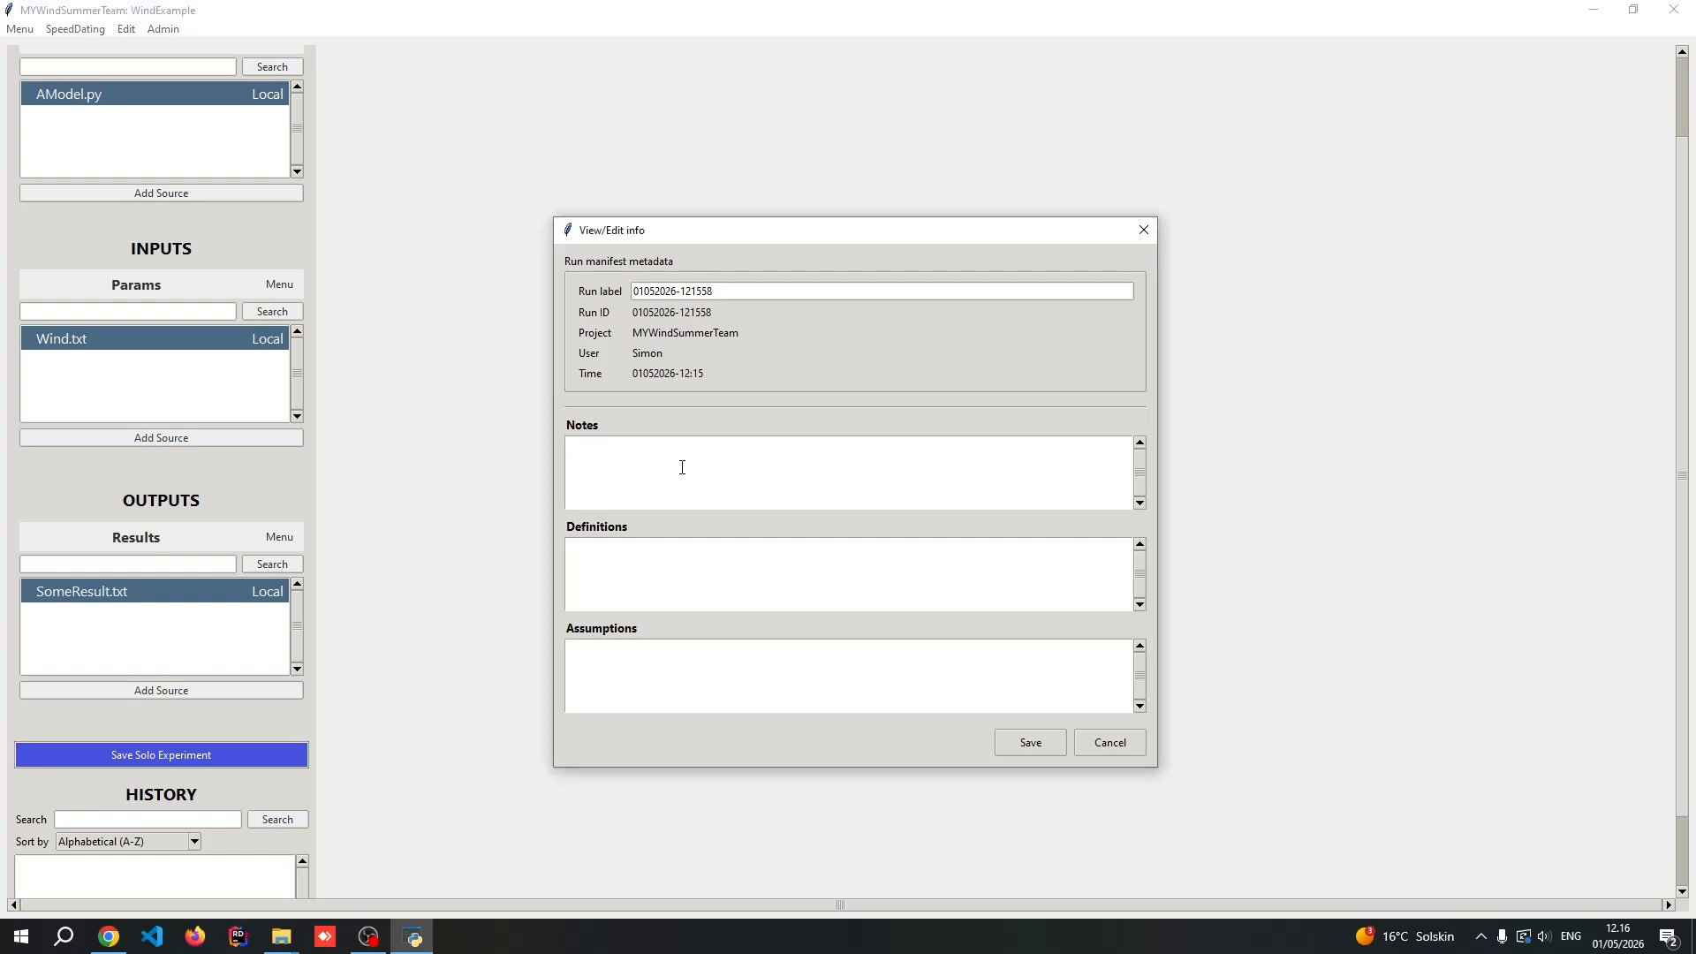
text(This was bla bla)
click(614, 574)
text(I define high wind as b)
Step: Enter the assumption "I assume the windmillpark to already exist", save the run and dismiss the upload summary
click(652, 696)
text(I assume the windmi)
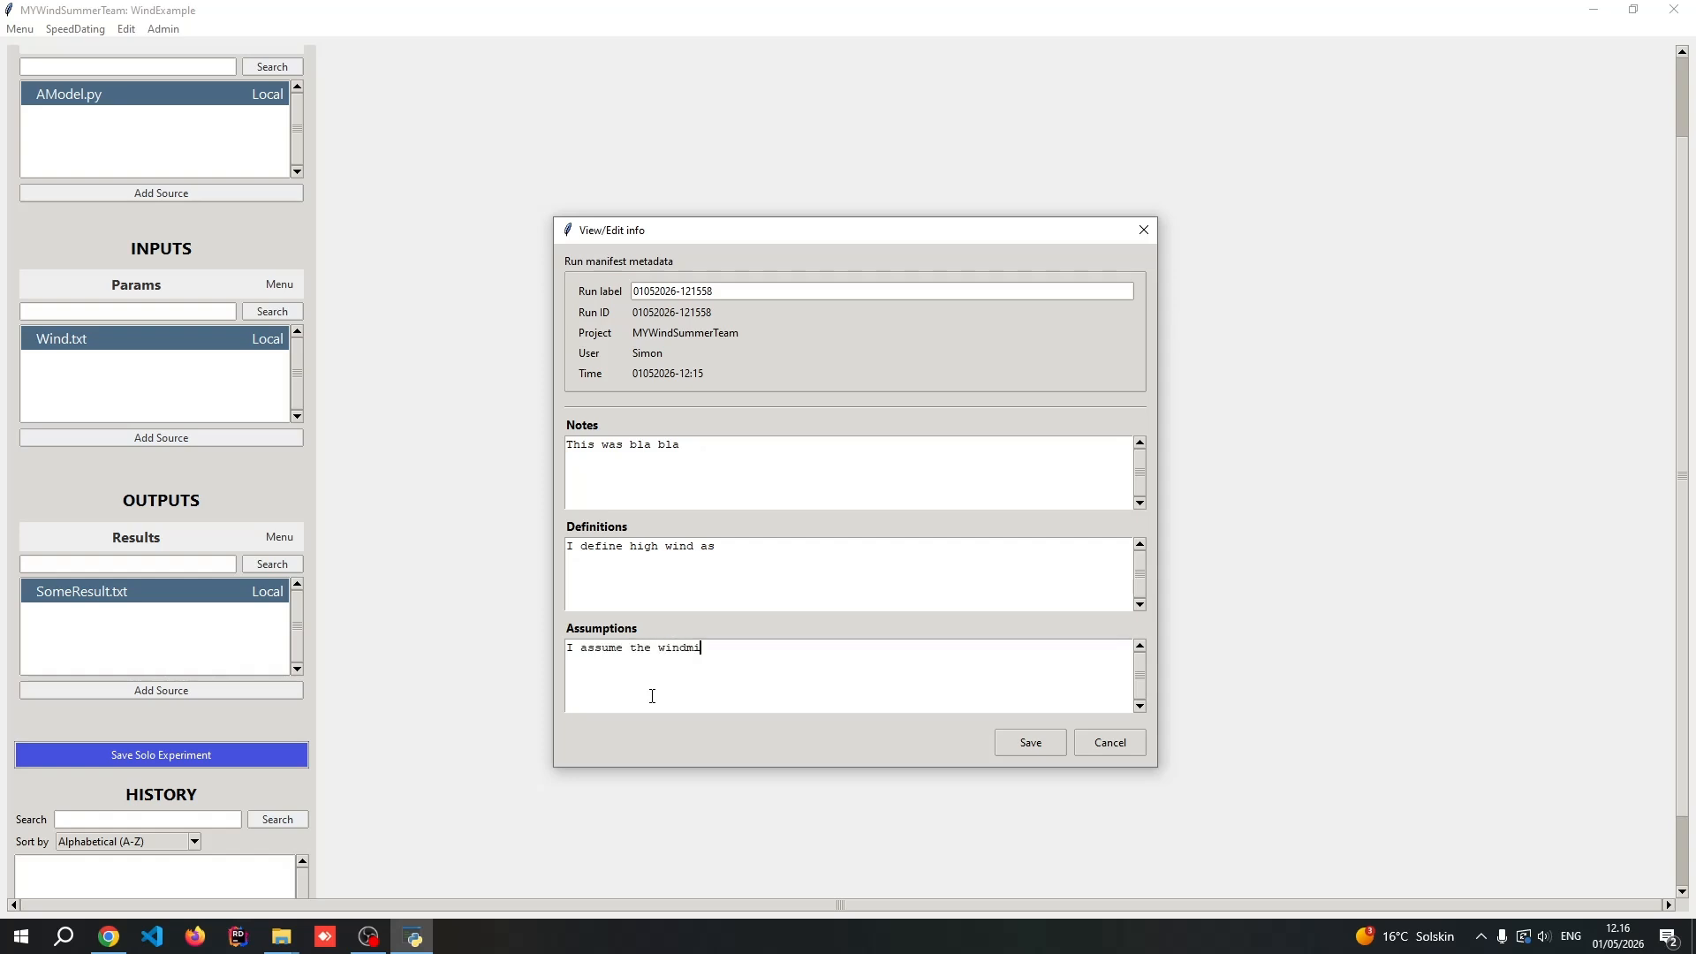
text(llpark to arri)
key(BackSpace)
key(BackSpace)
text(ready exist)
click(1027, 740)
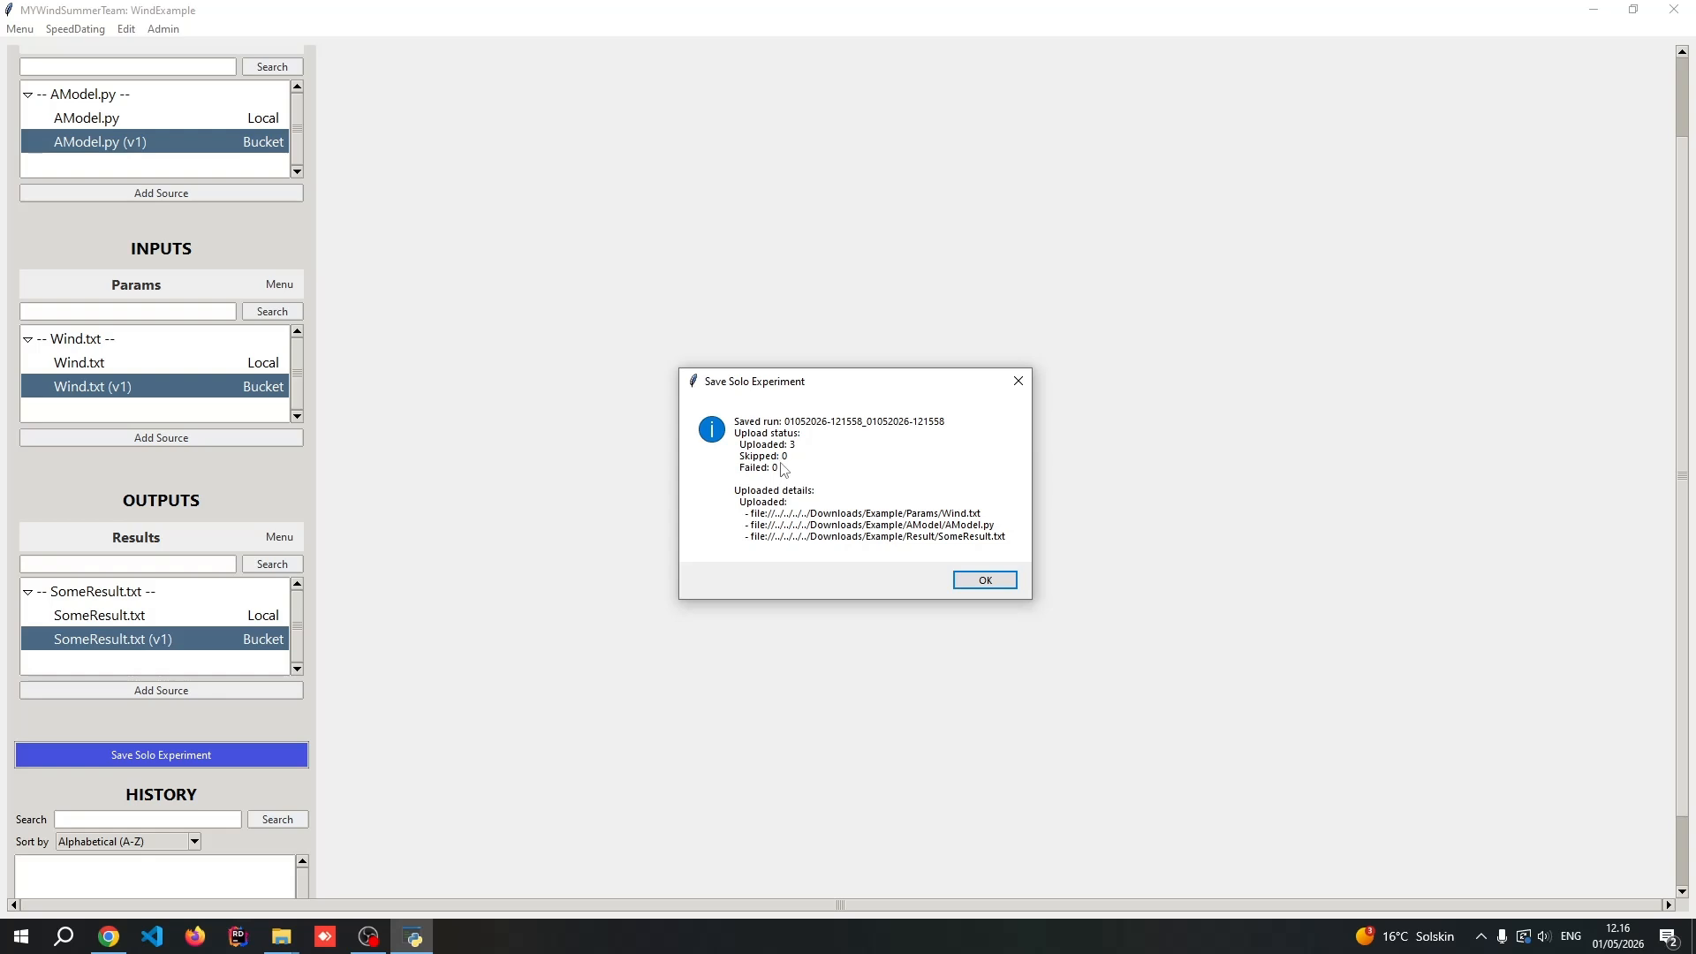
click(982, 582)
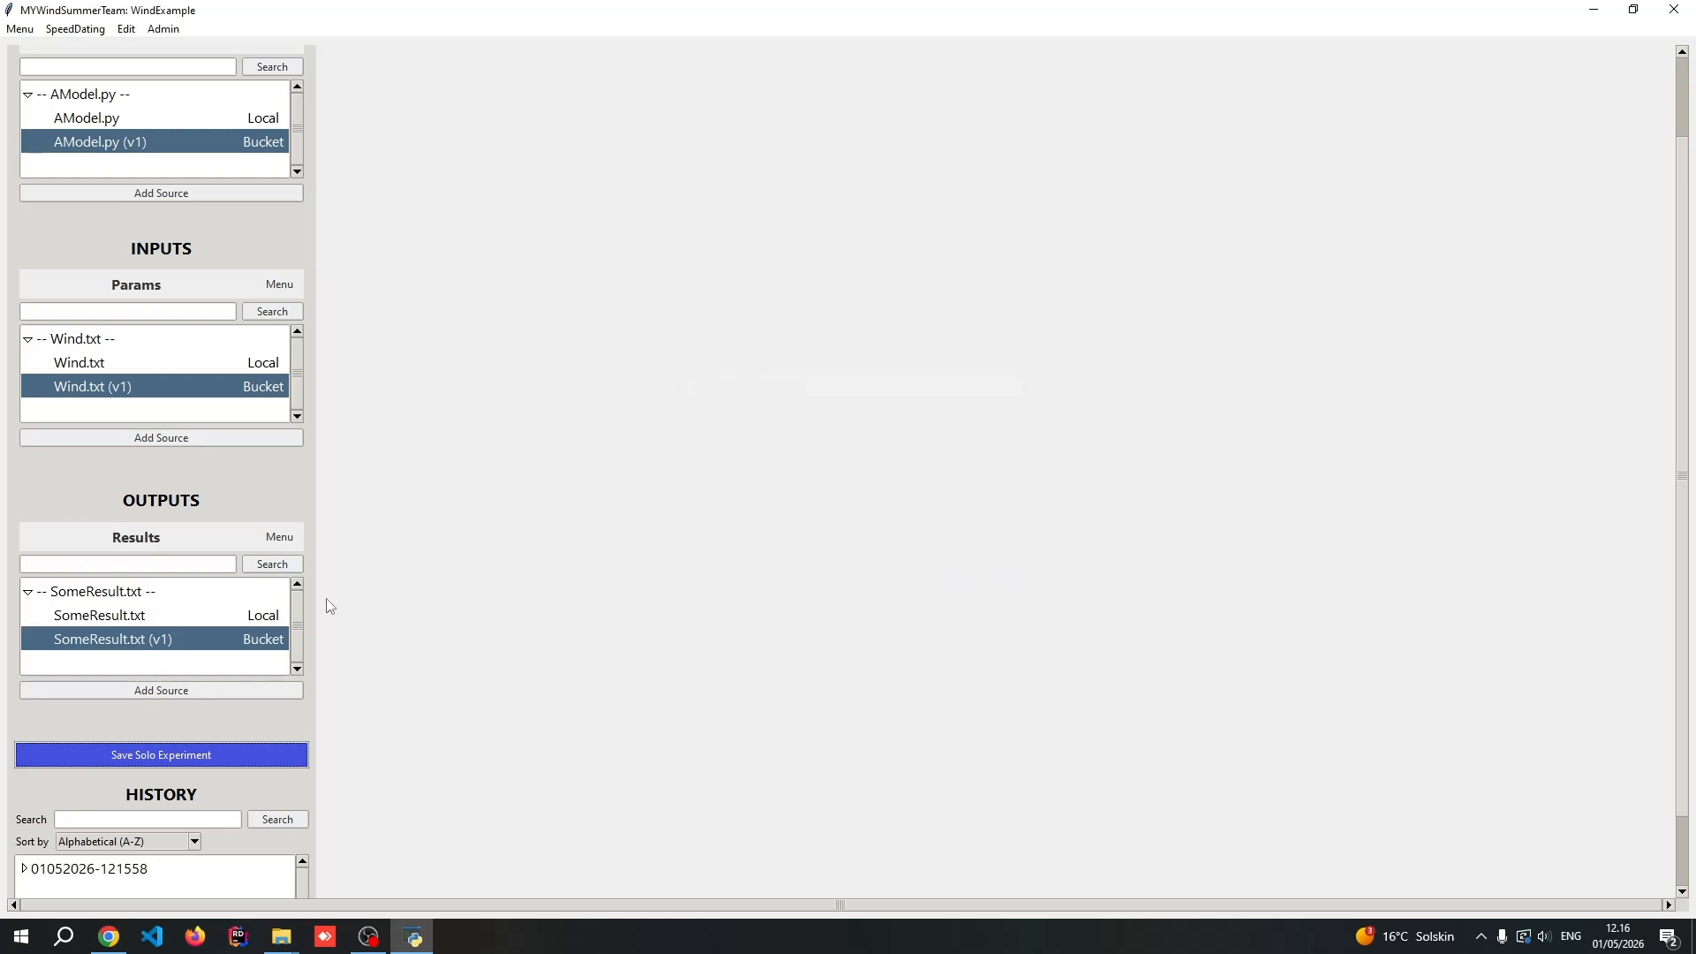
Step: Expand the saved run in the history and review its metadata without changing it
scroll(341, 530, down, 1)
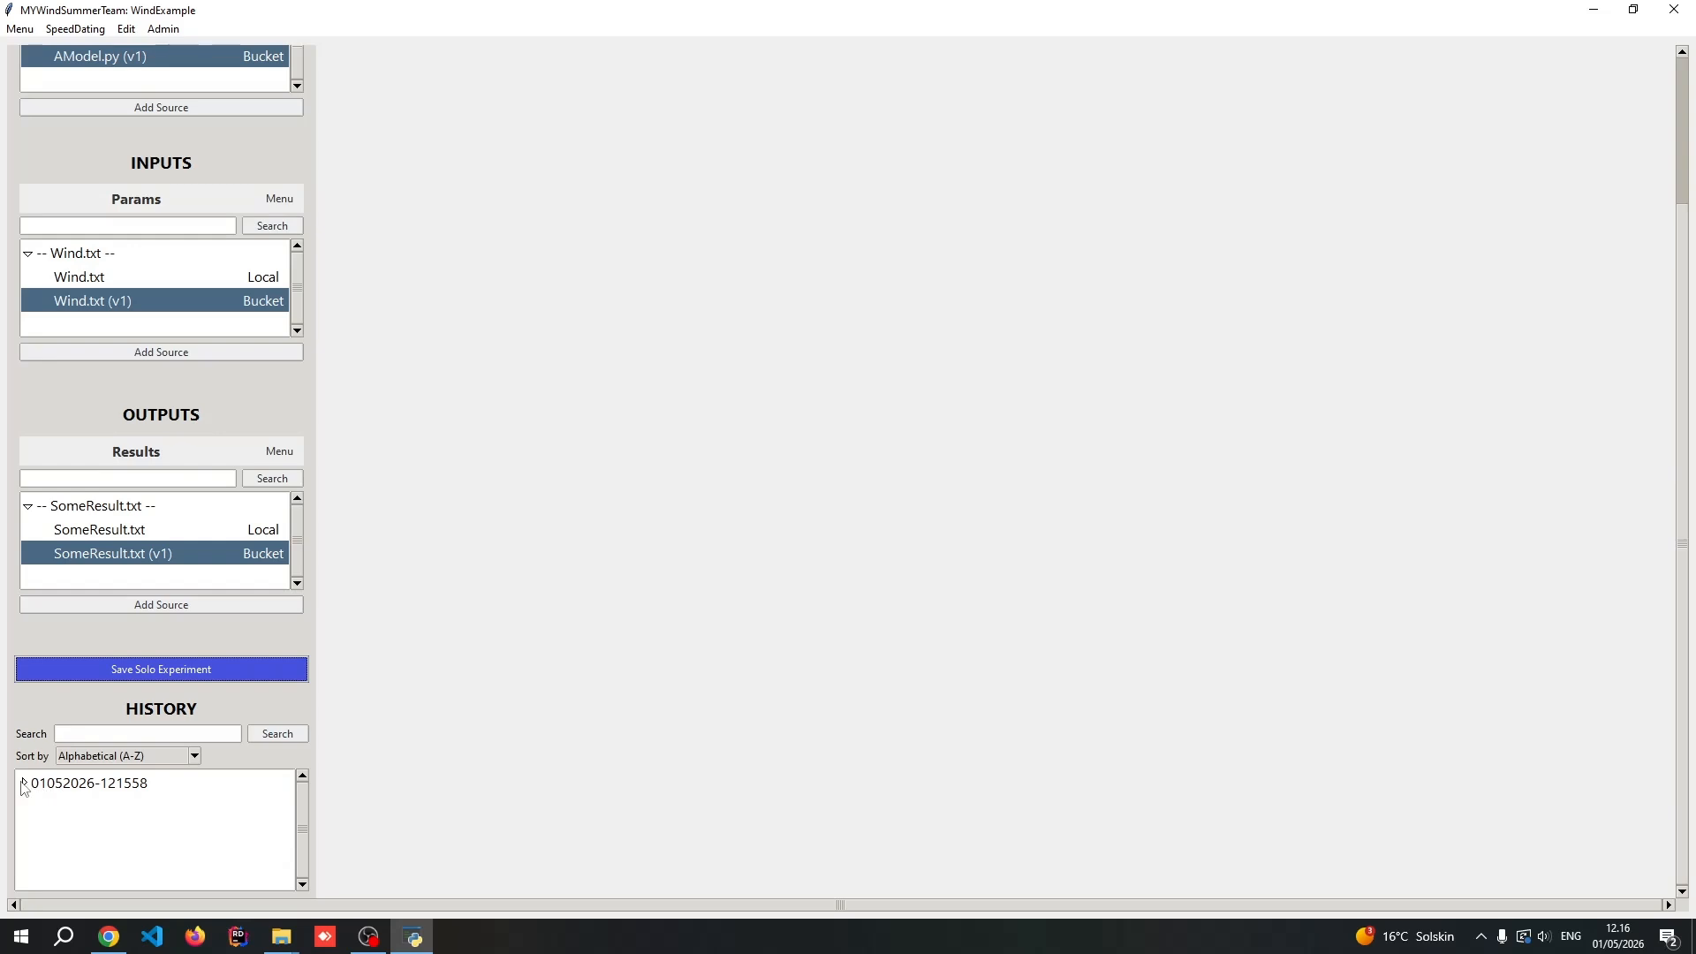
double_click(56, 786)
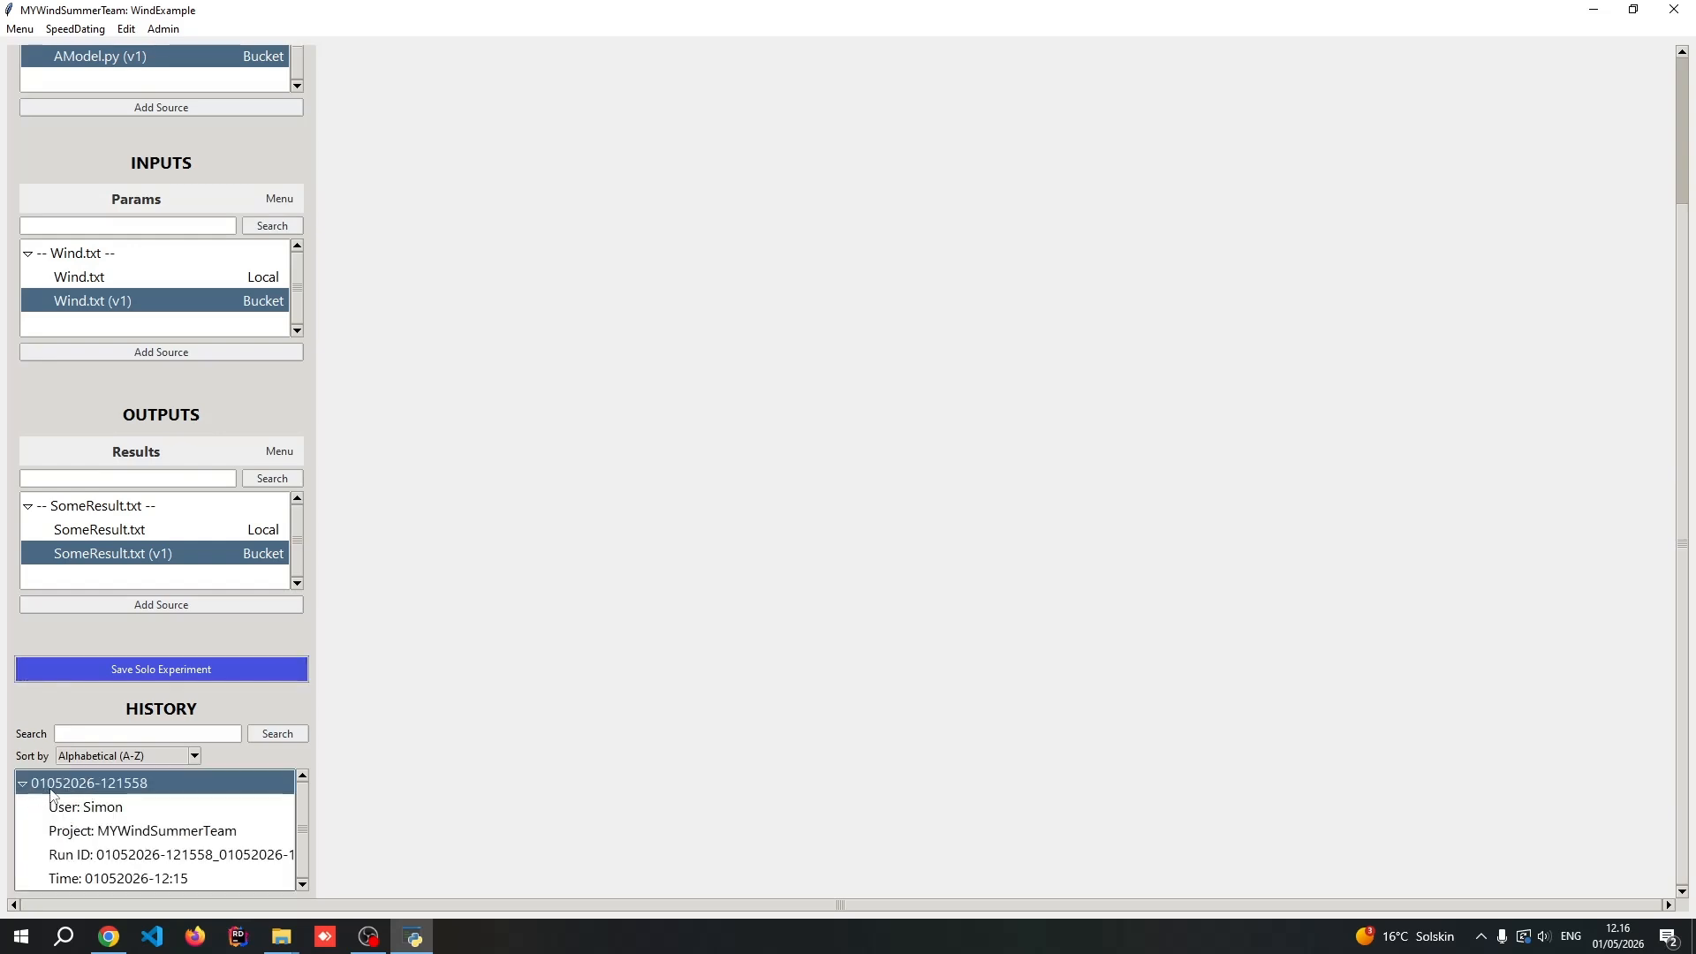
right_click(120, 786)
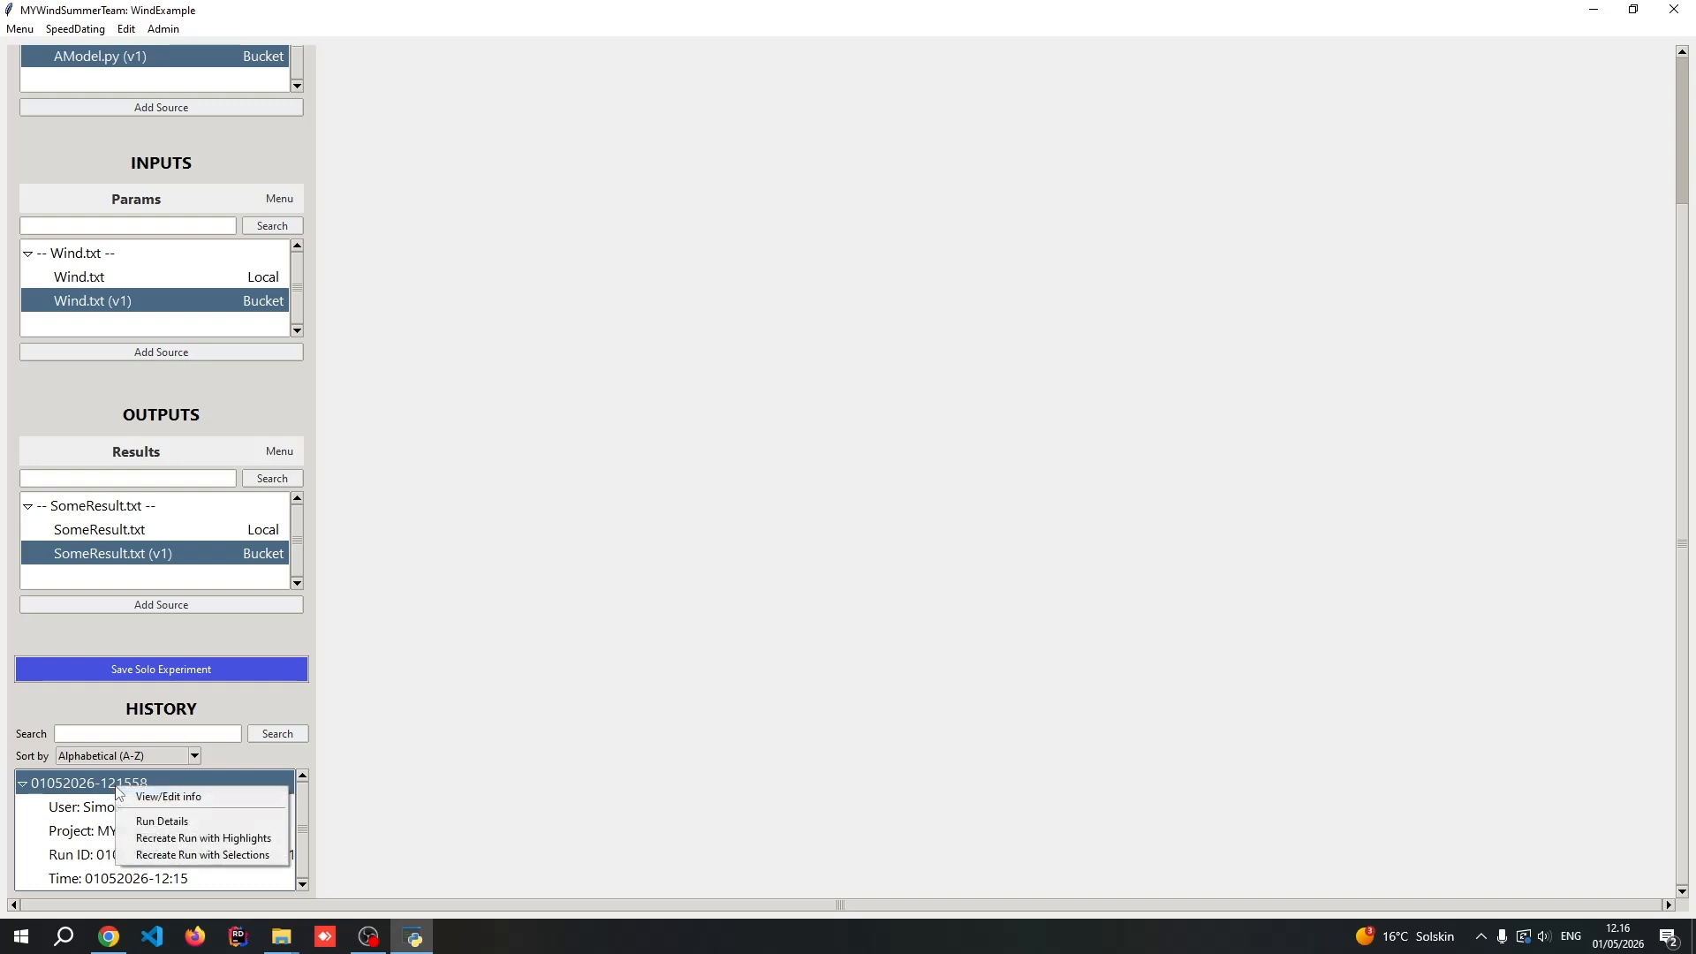
click(150, 799)
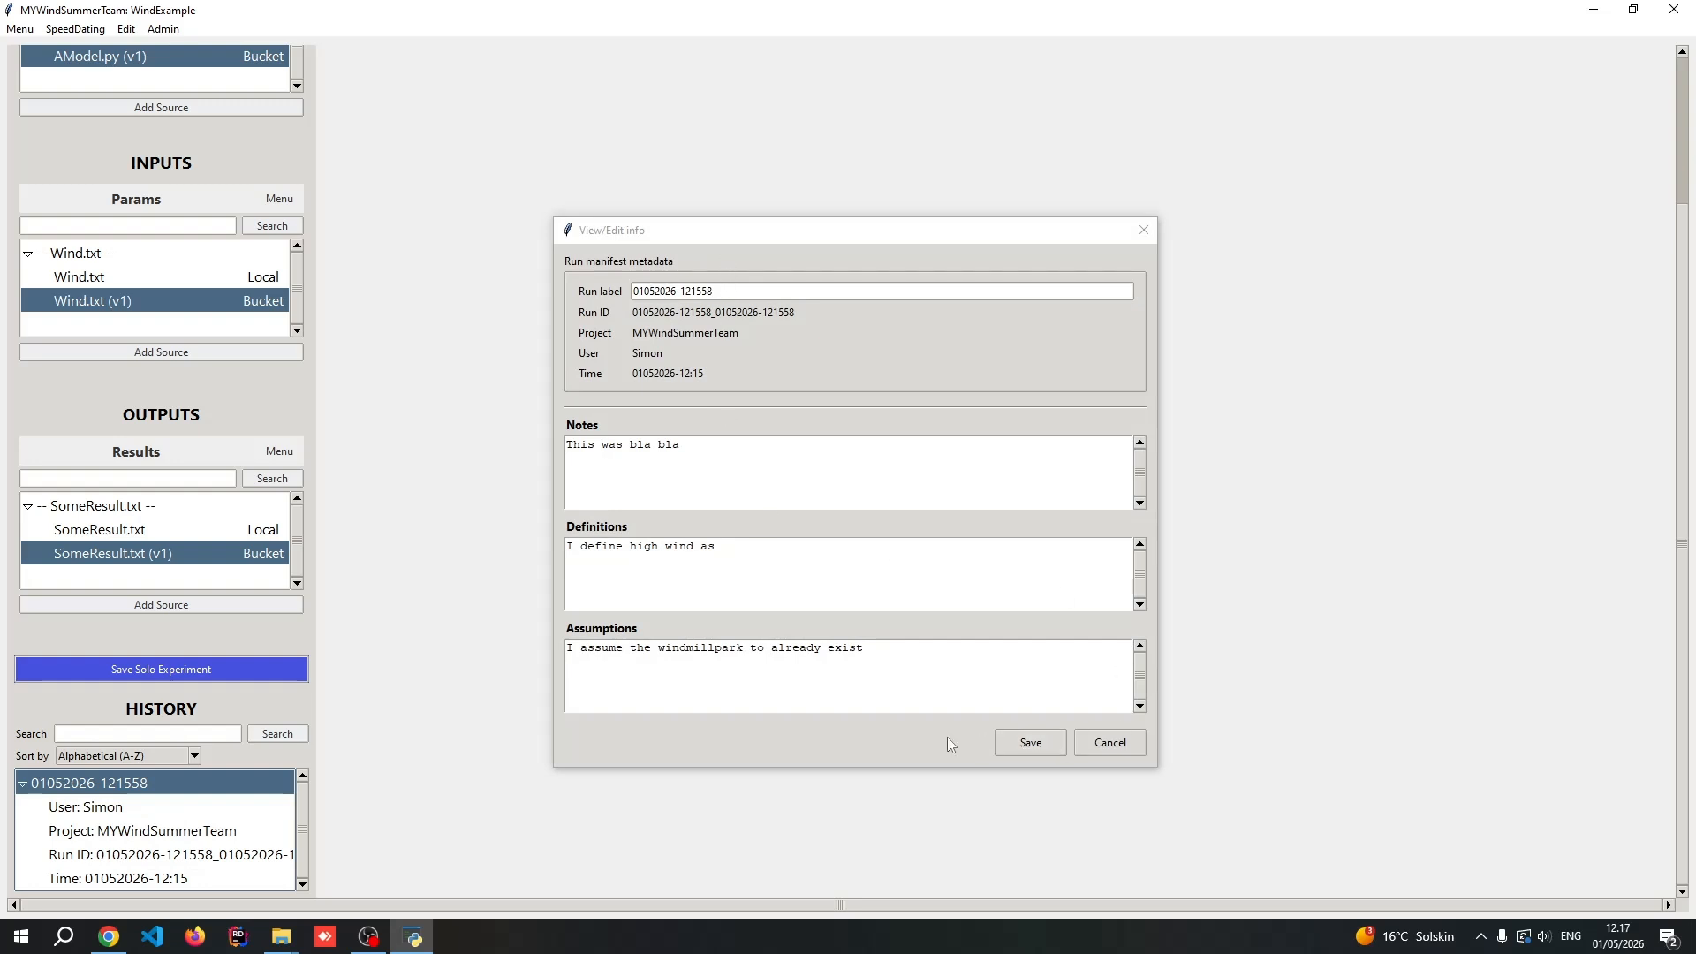
click(1081, 747)
Step: Collapse the version groups of SomeResult.txt, Wind.txt and AModel.py
scroll(349, 602, up, 5)
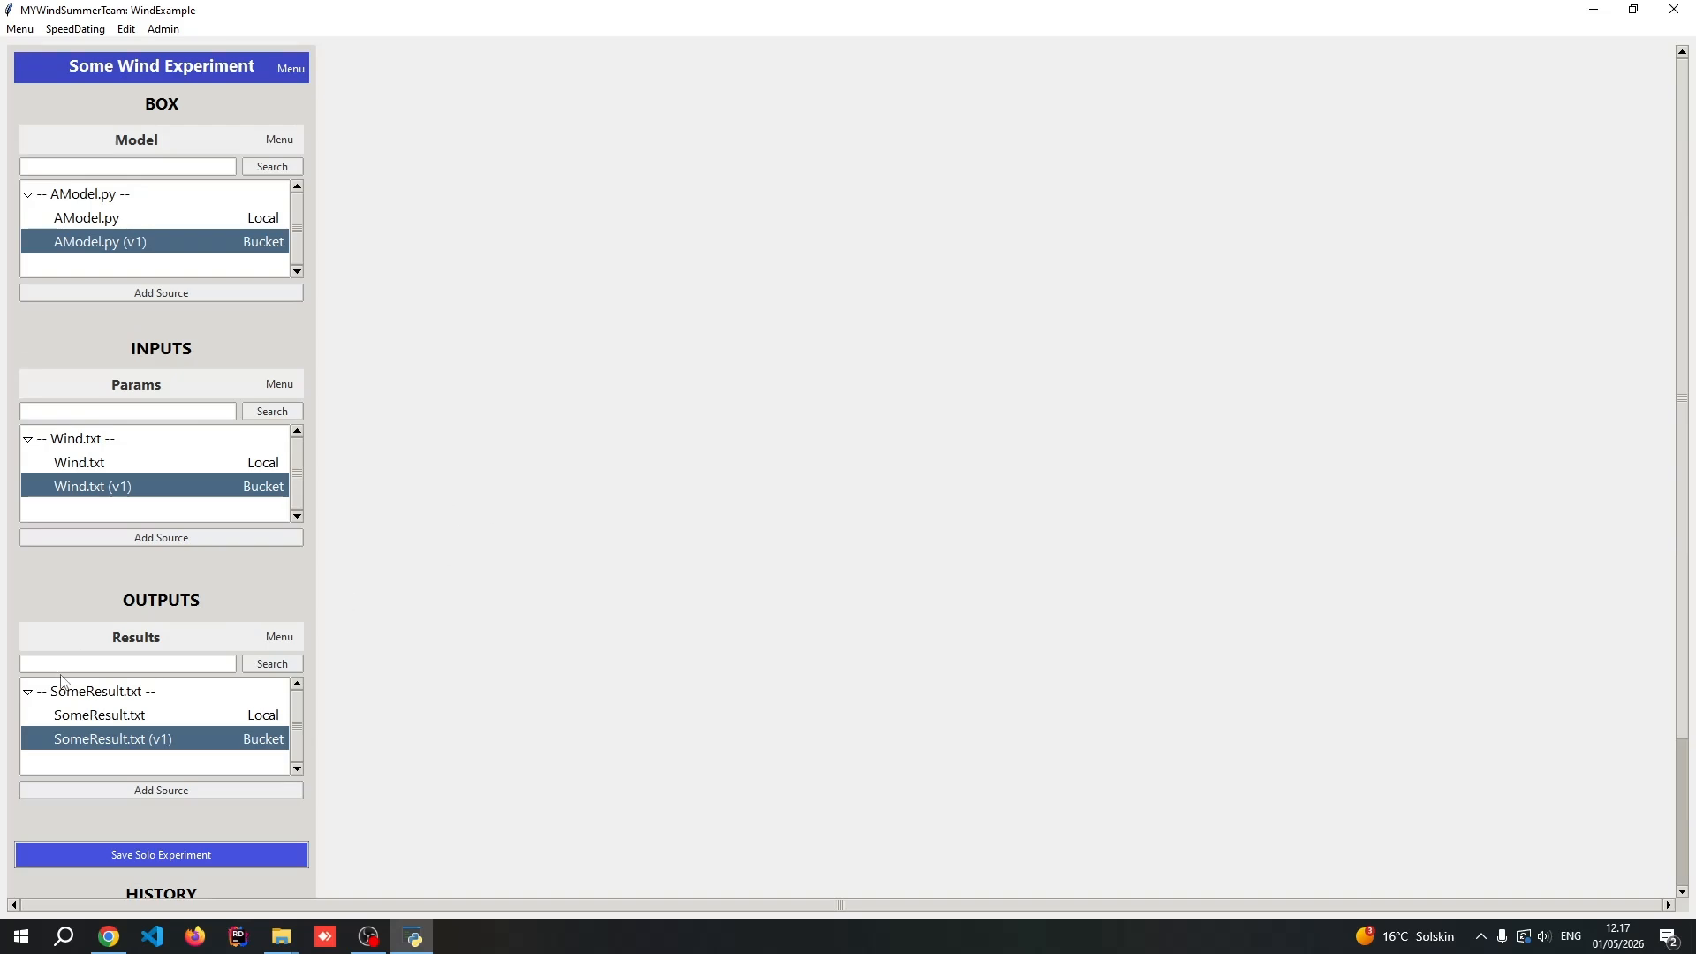
click(29, 692)
click(28, 439)
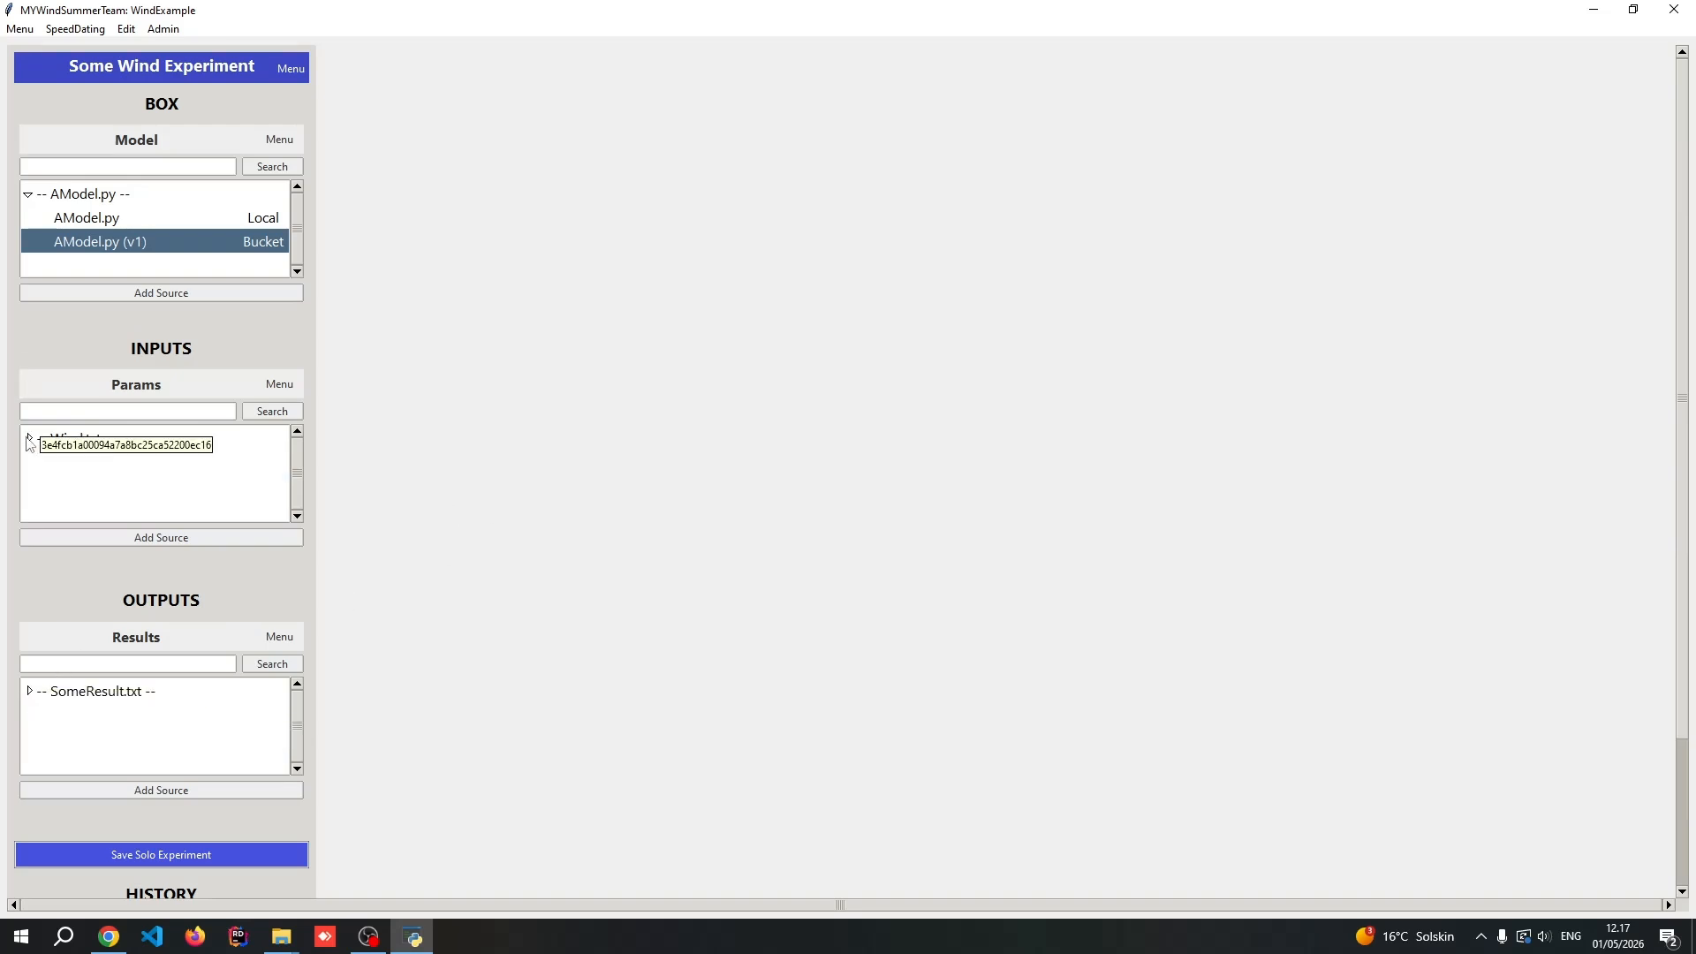
click(28, 194)
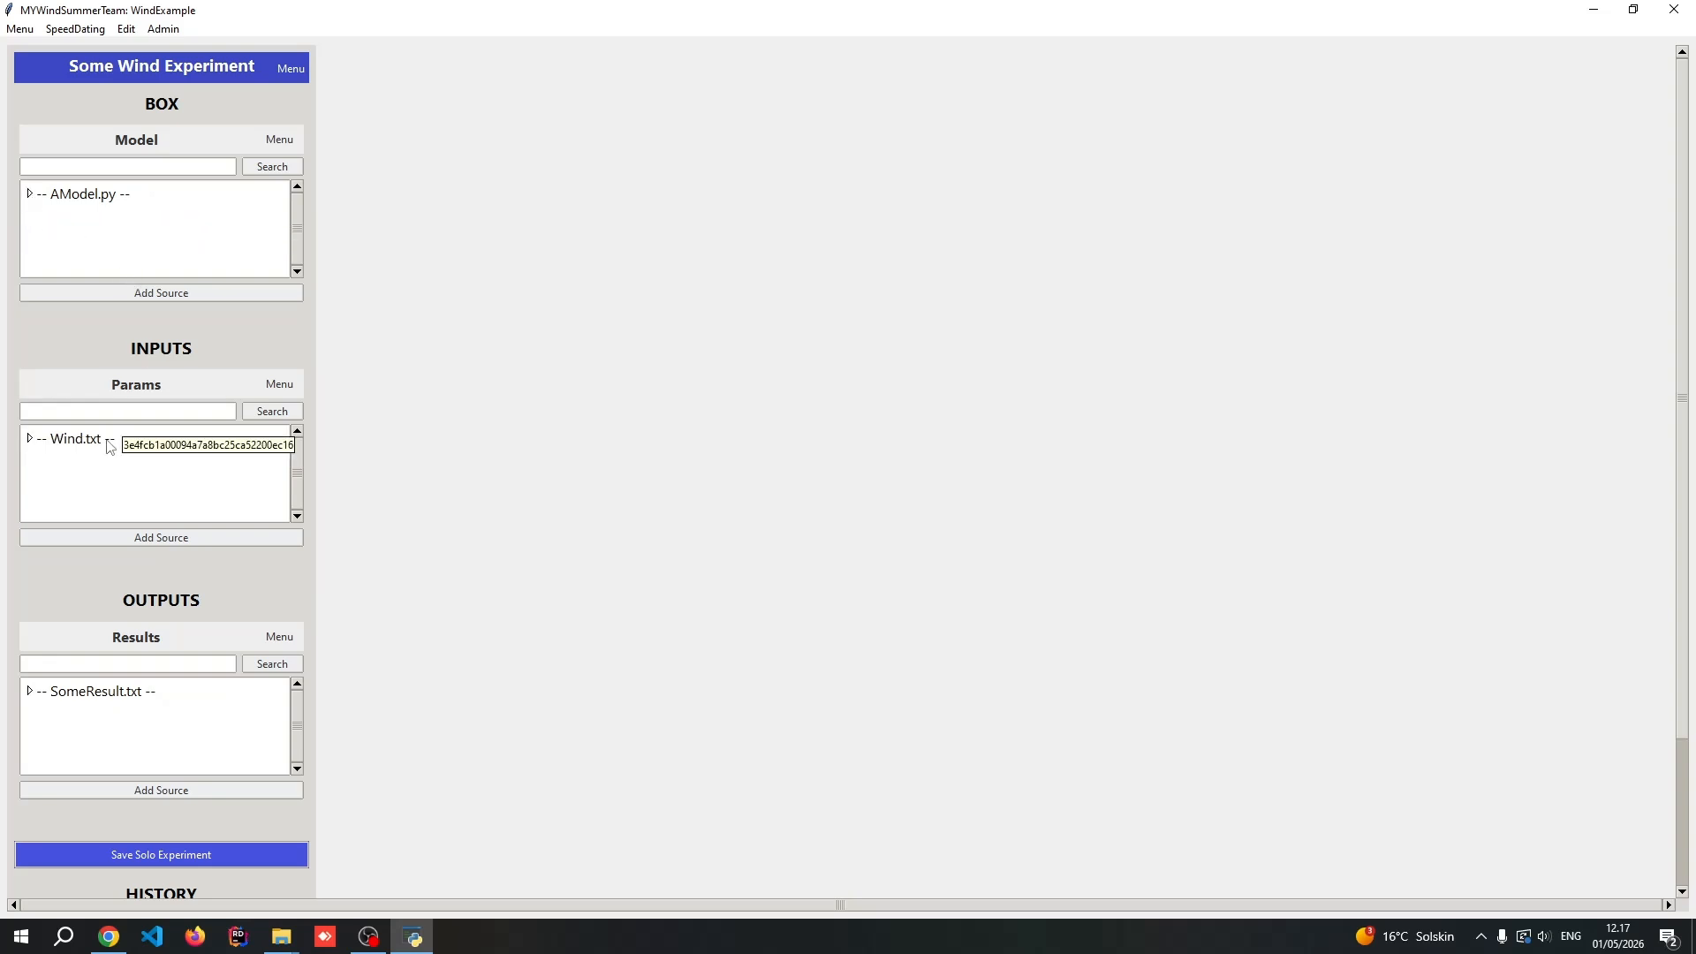
Step: Expand the Wind.txt version group and make the local Wind.txt the selected input instead of the bucket copy
click(29, 439)
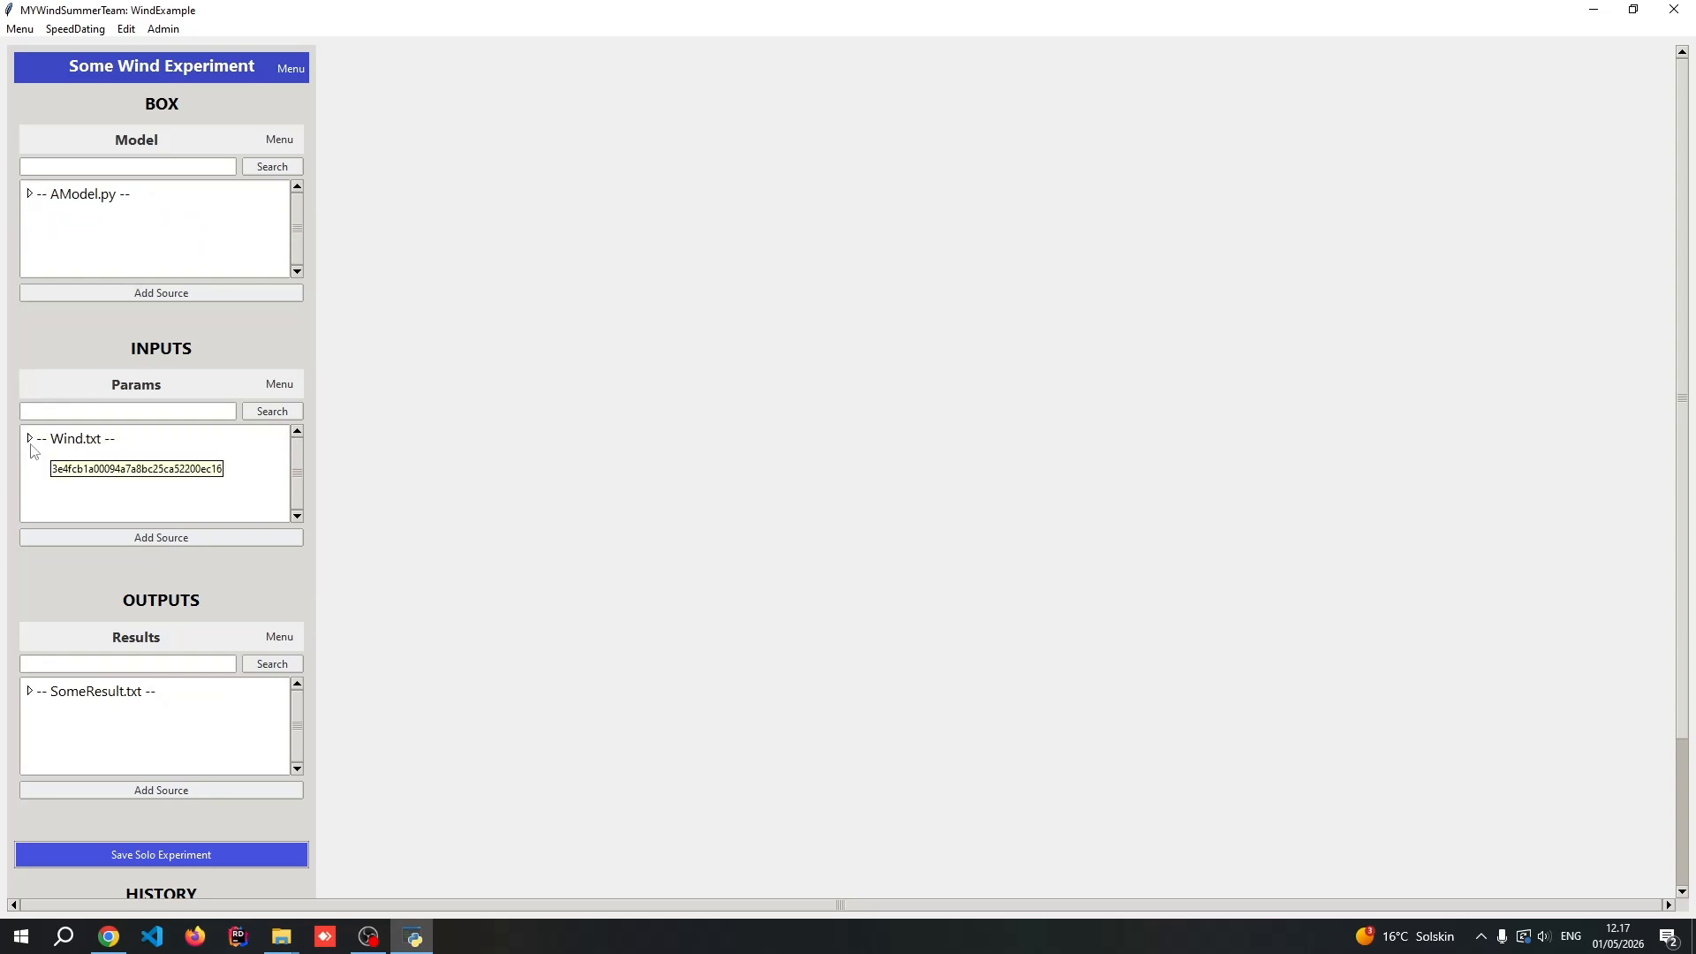
click(132, 487)
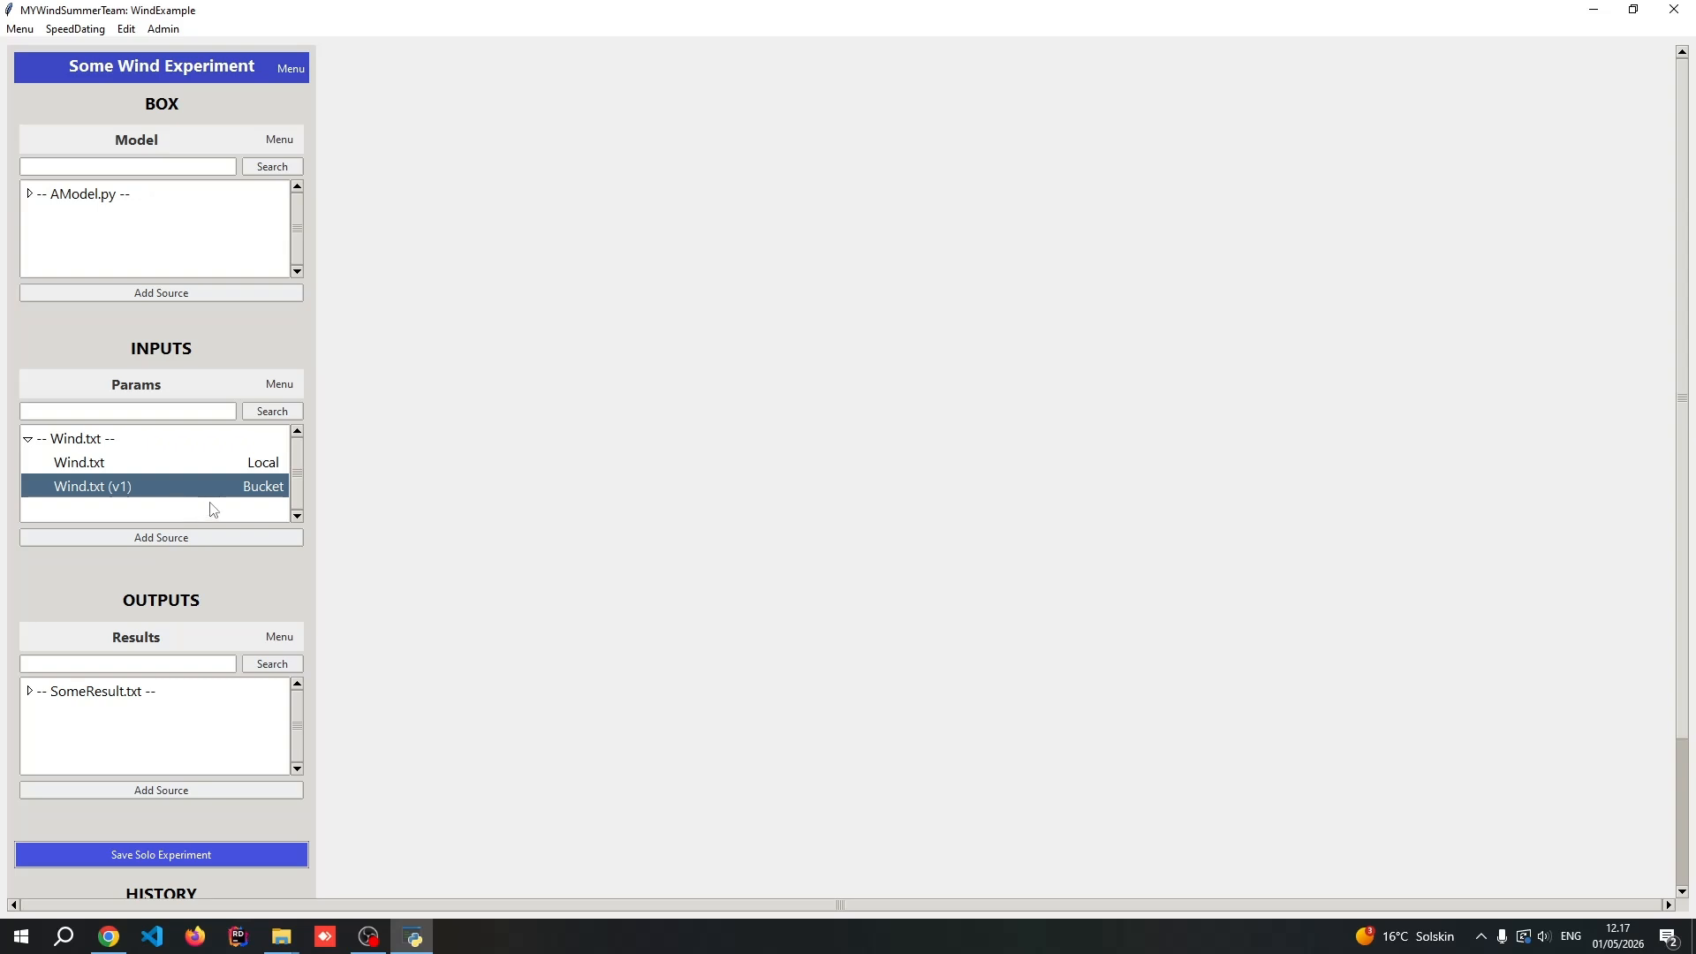
mouse_move(266, 495)
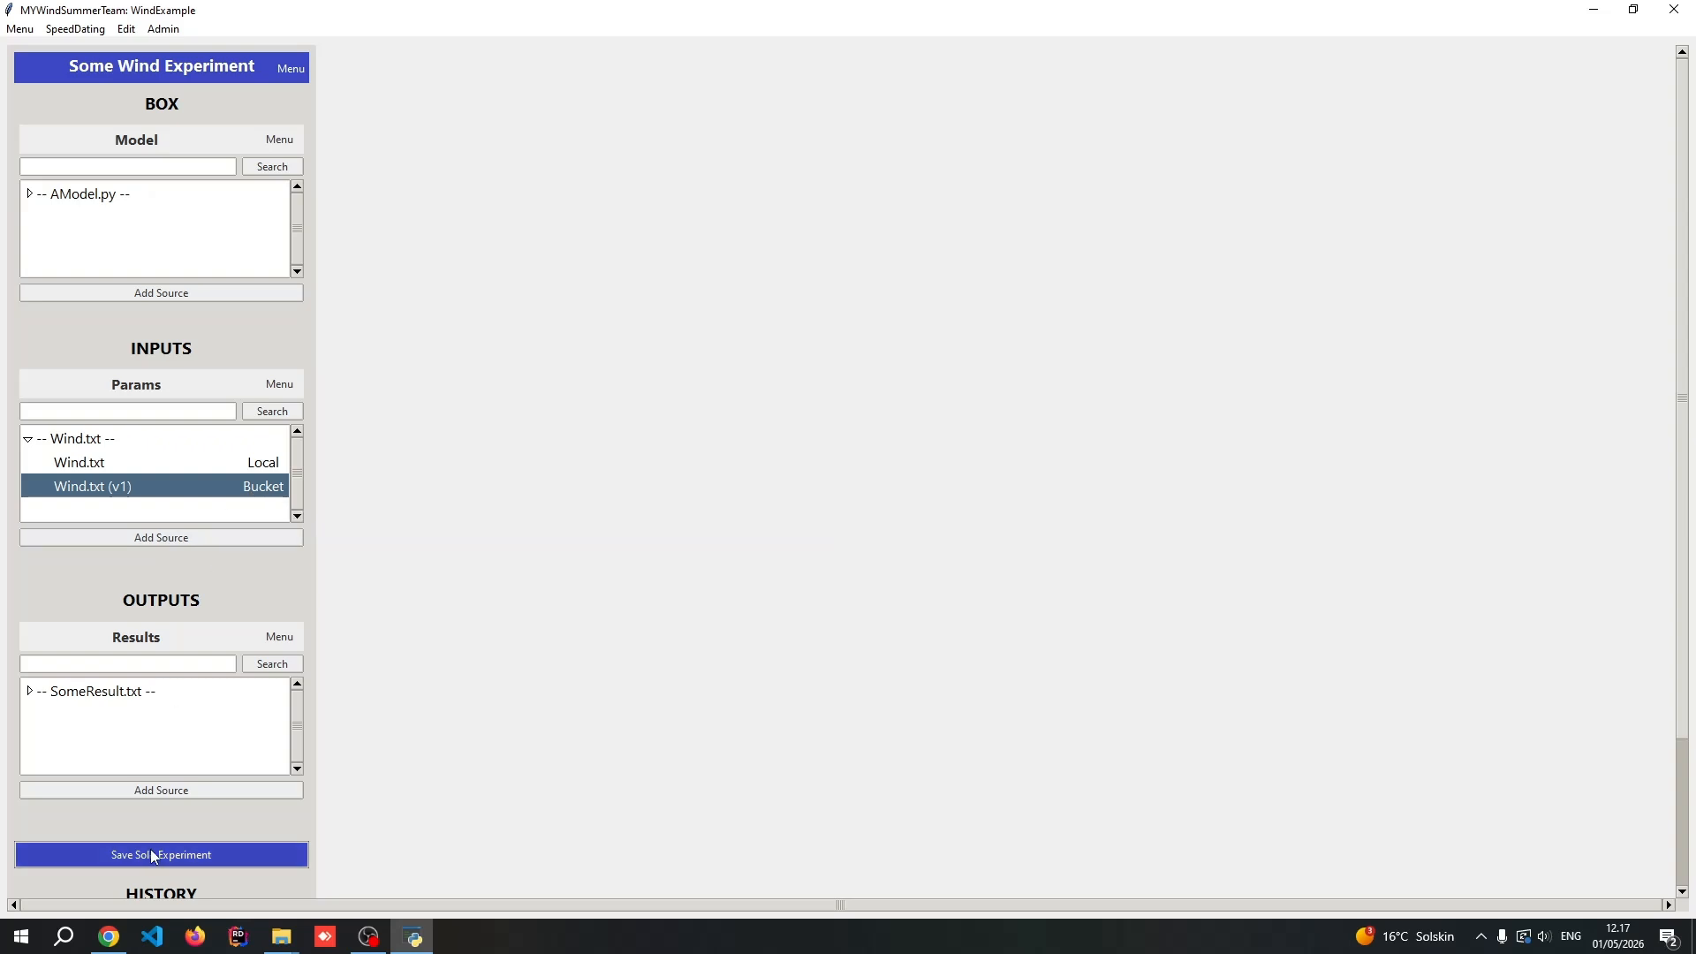
click(221, 462)
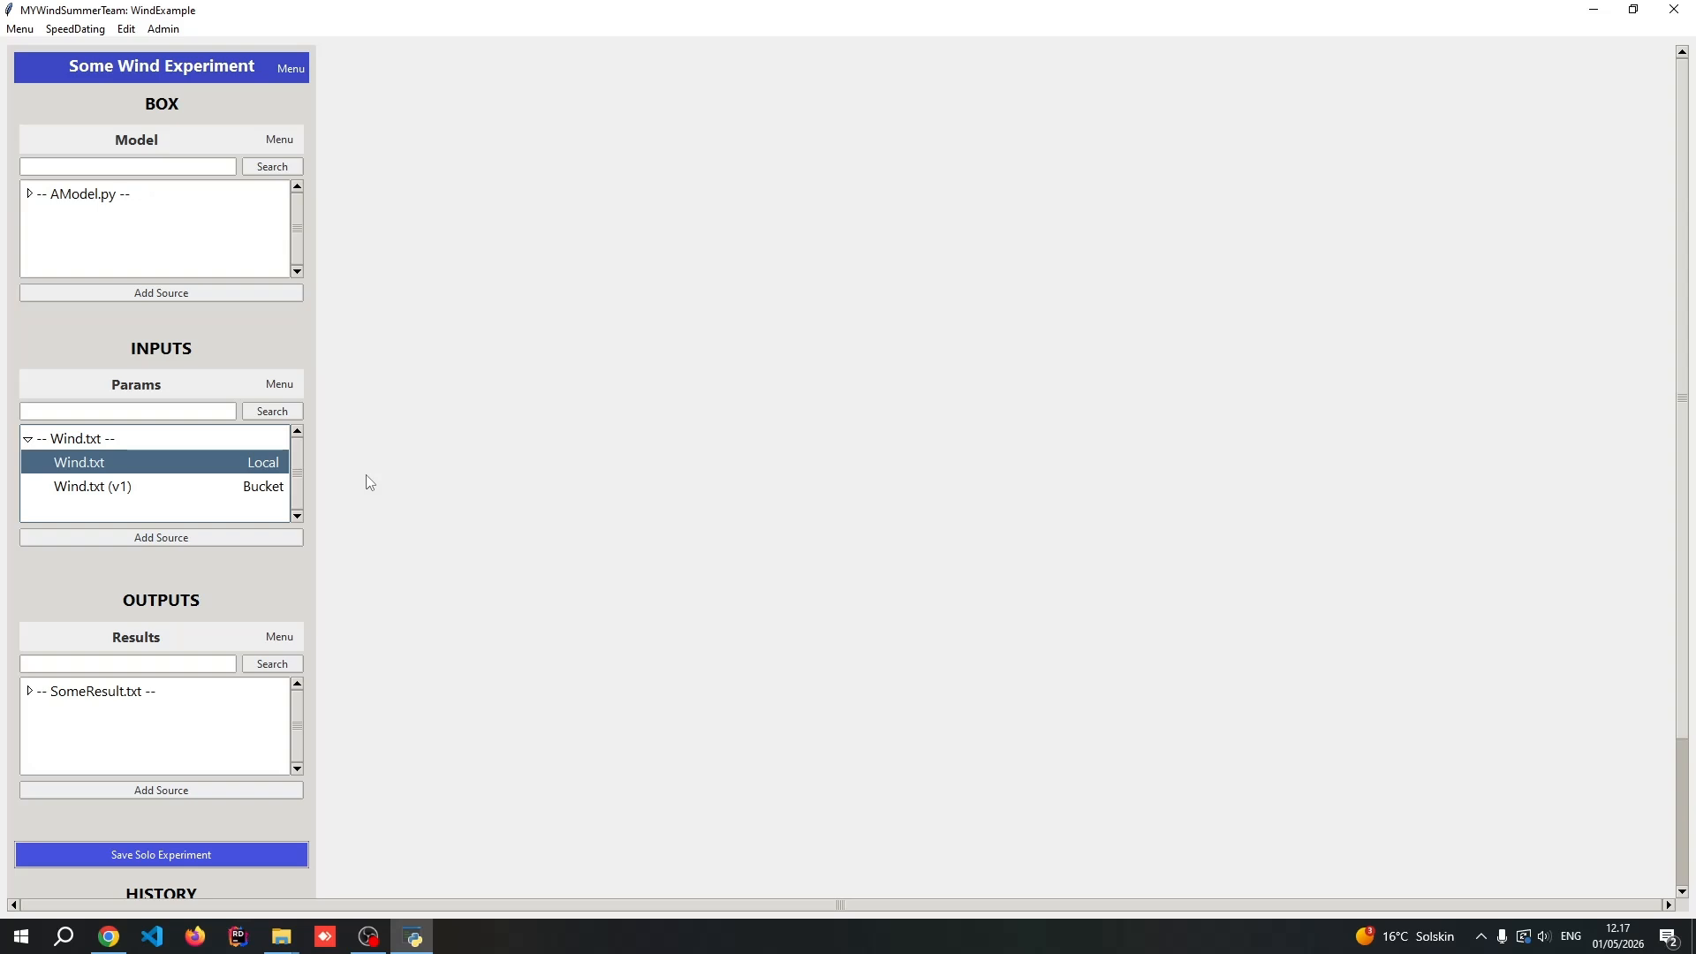
Step: Open the local Wind.txt from its file location, replace its content with "low", save it and return to the experiment
right_click(126, 467)
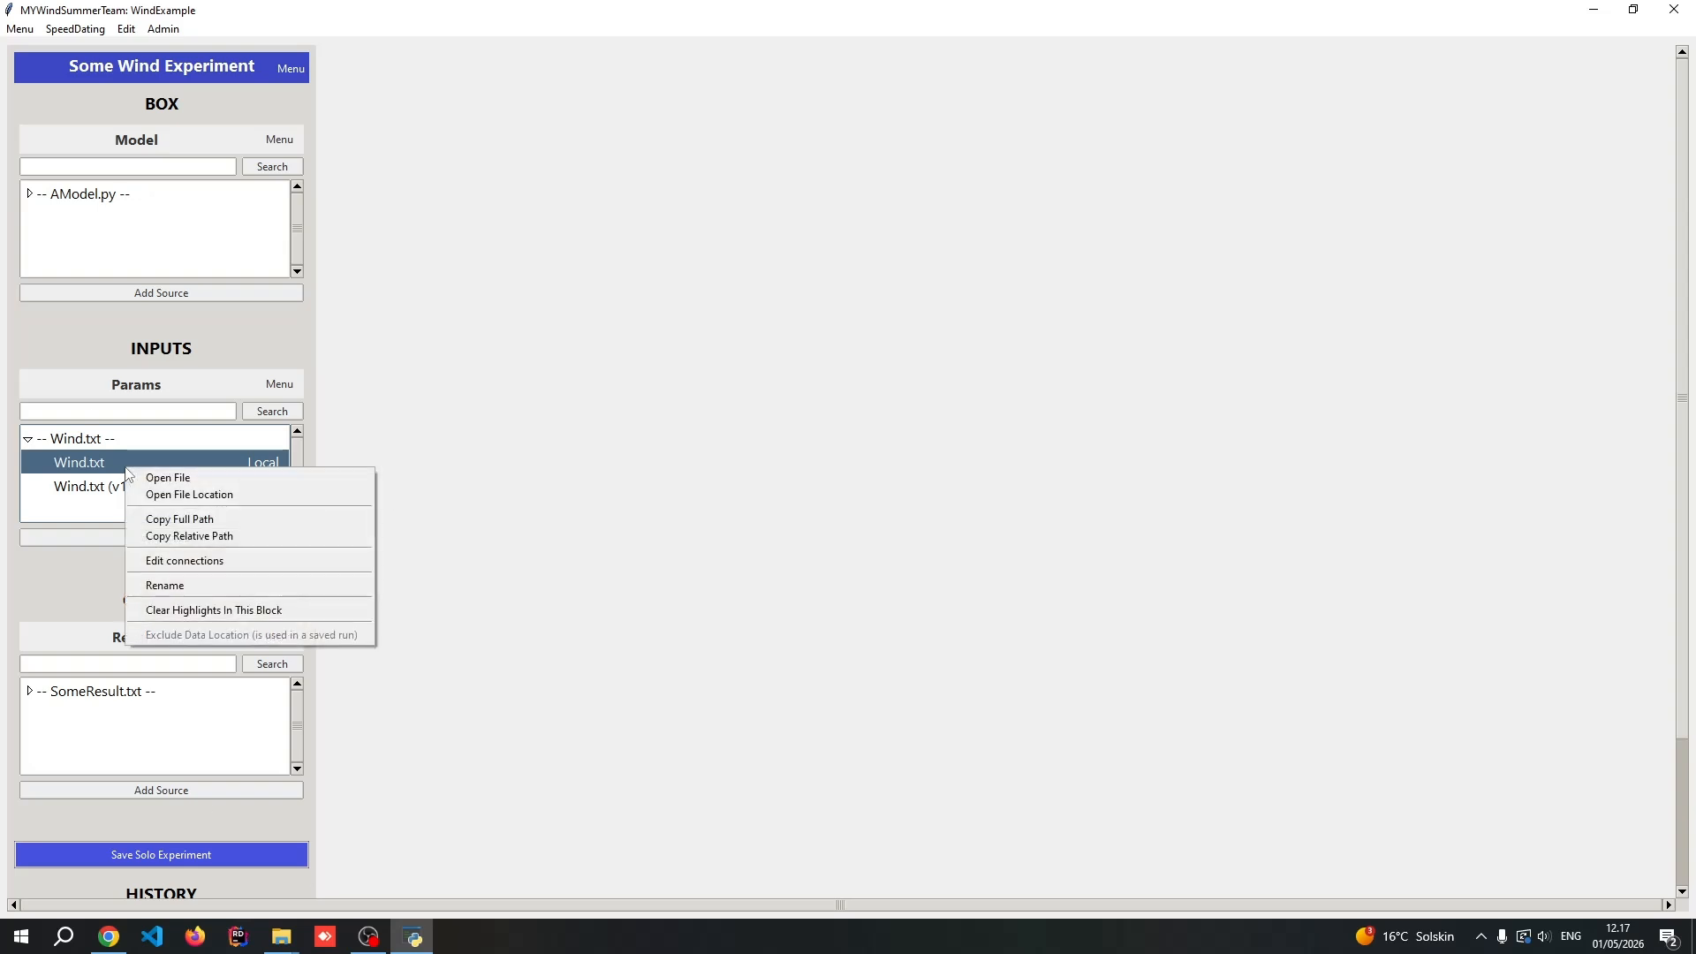
click(178, 496)
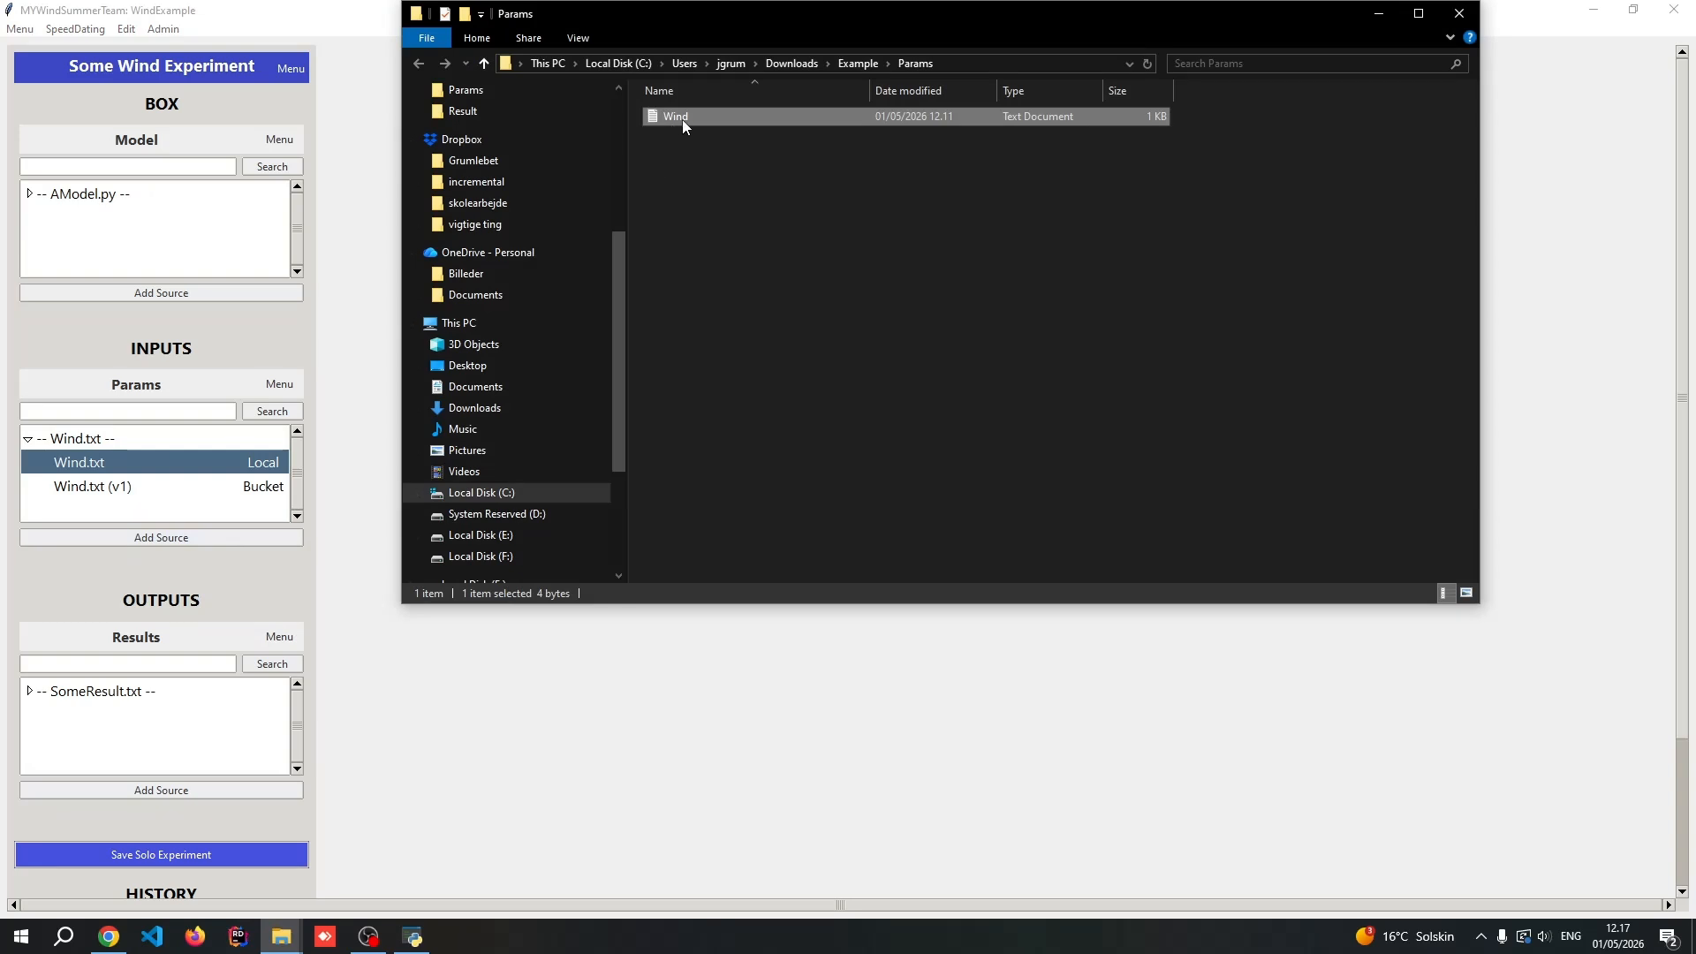
double_click(682, 119)
key(ctrl+a)
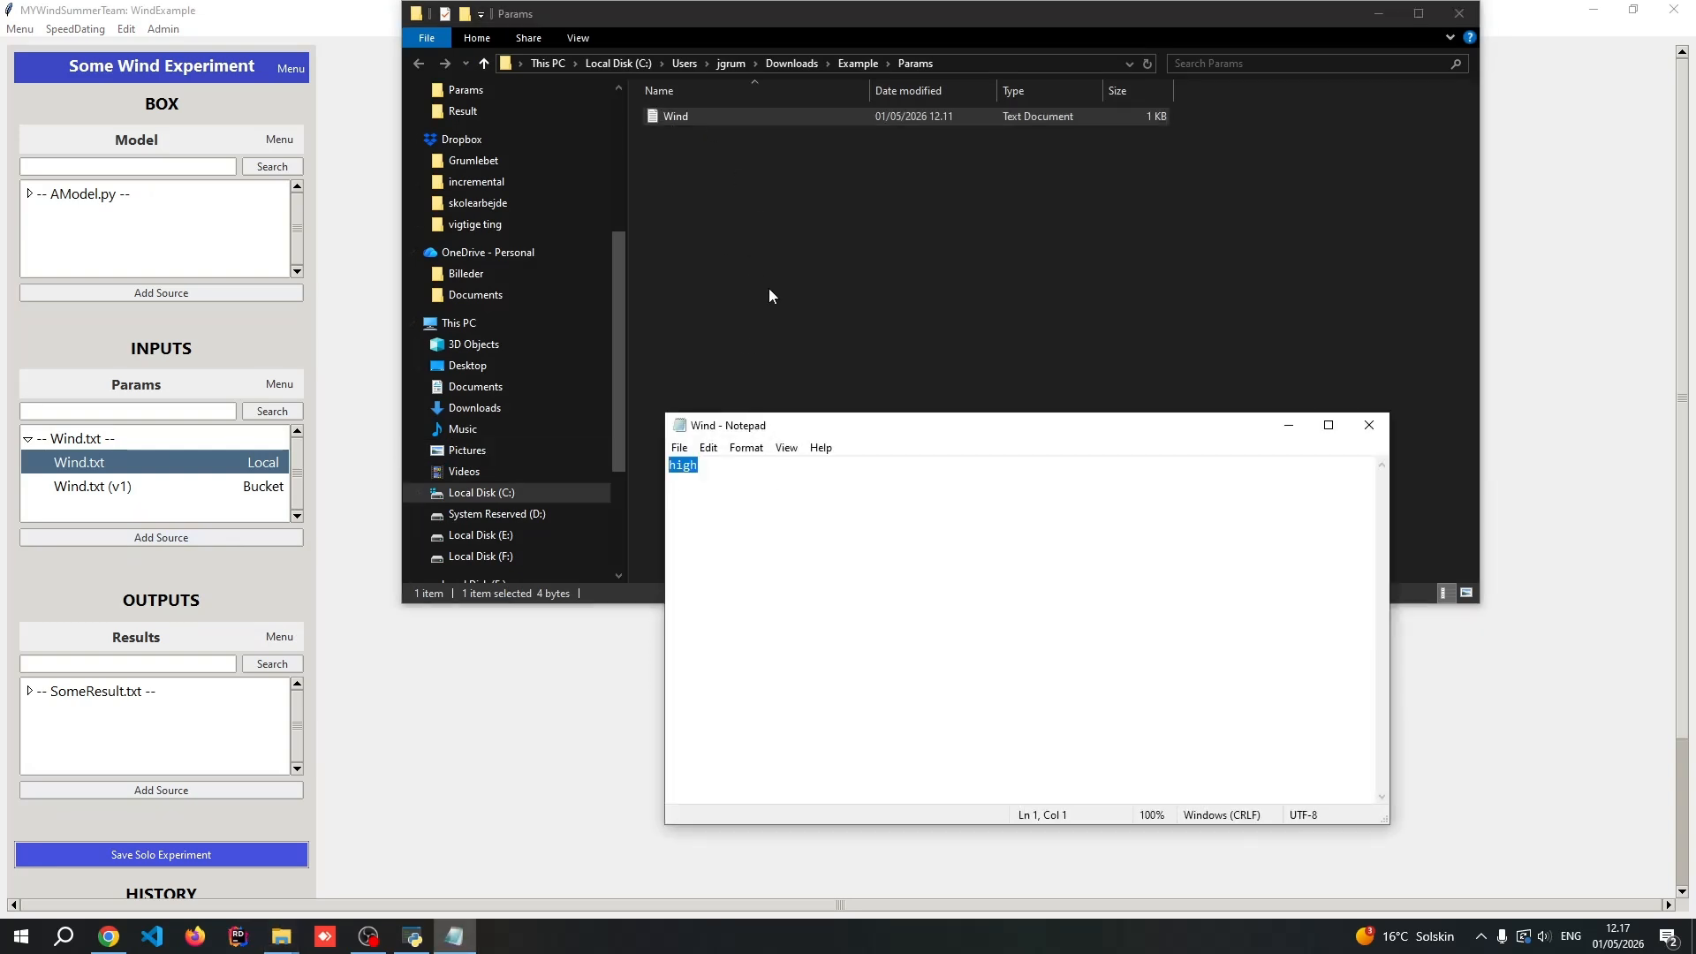
text(low)
key(ctrl+s)
click(1288, 424)
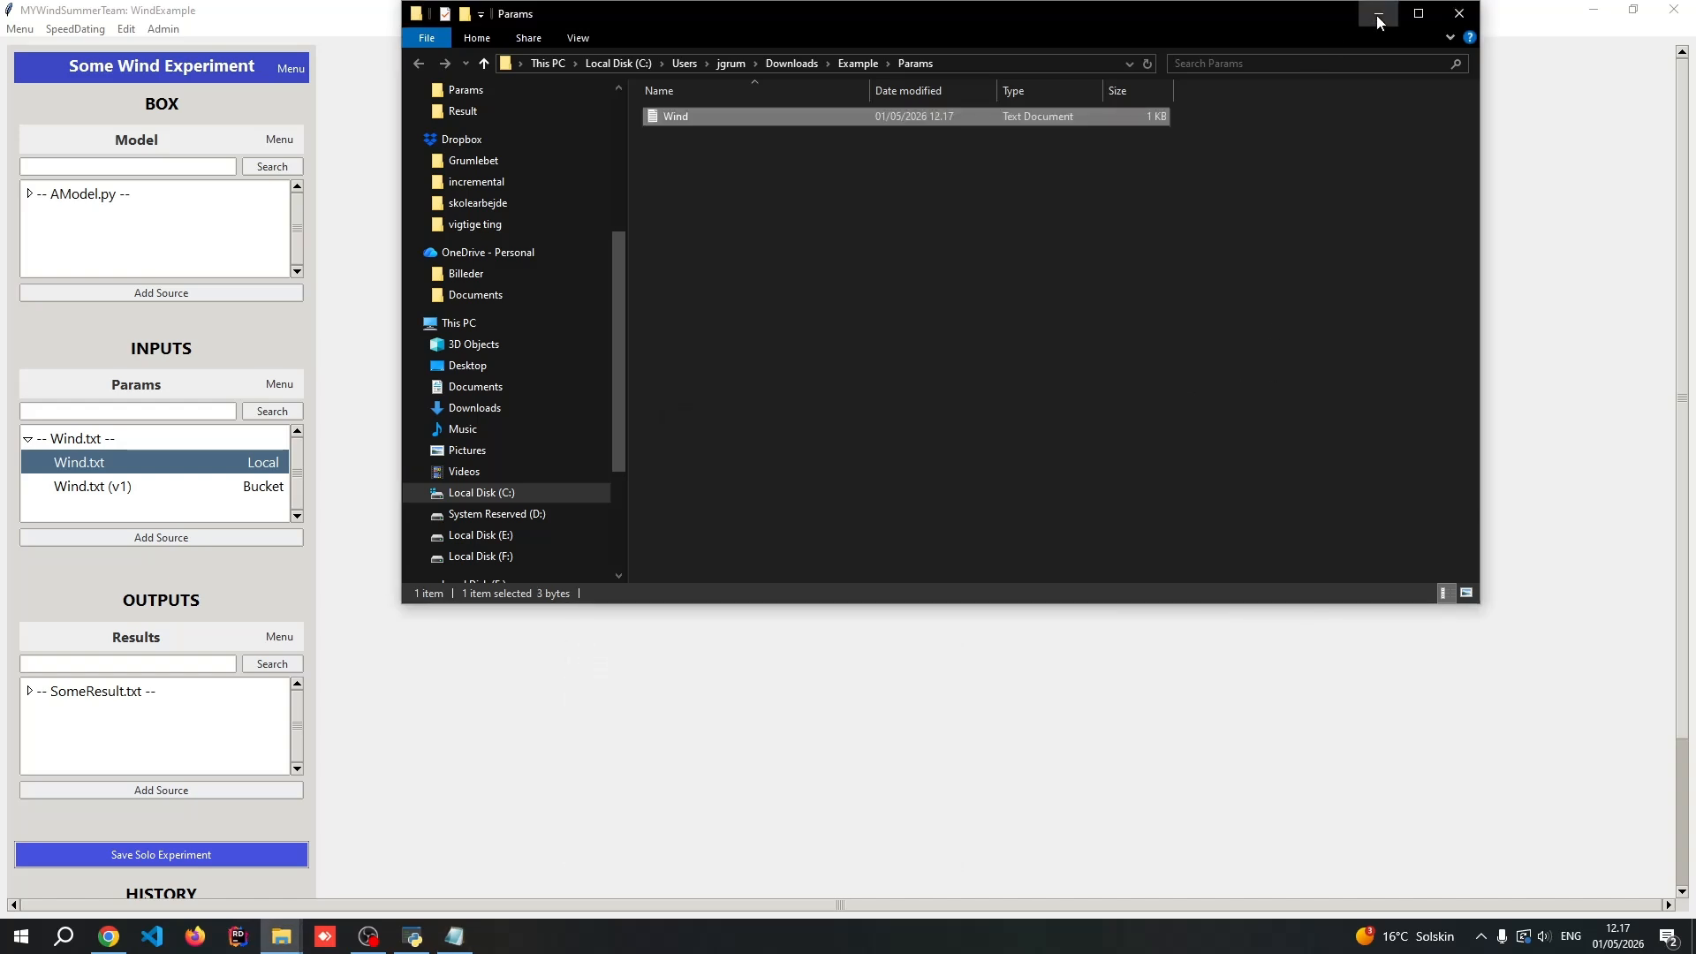
click(1380, 13)
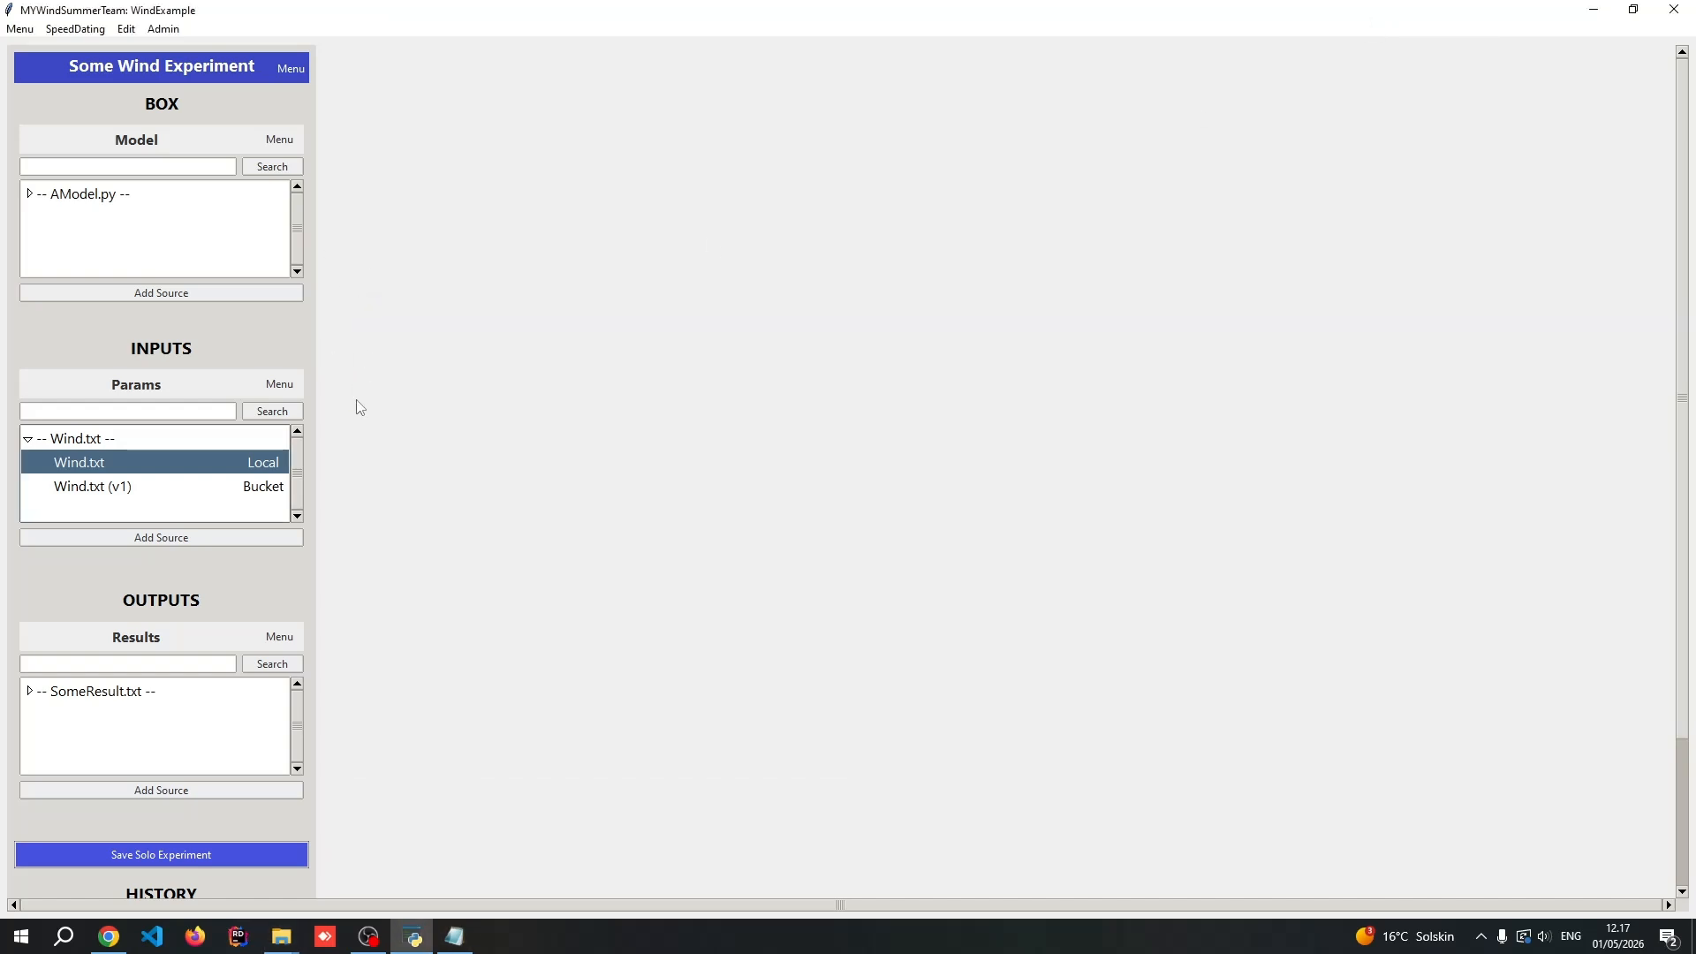
Step: Expand the AModel.py and SomeResult.txt groups and save another solo experiment run with a note beginning "New ru"
click(30, 195)
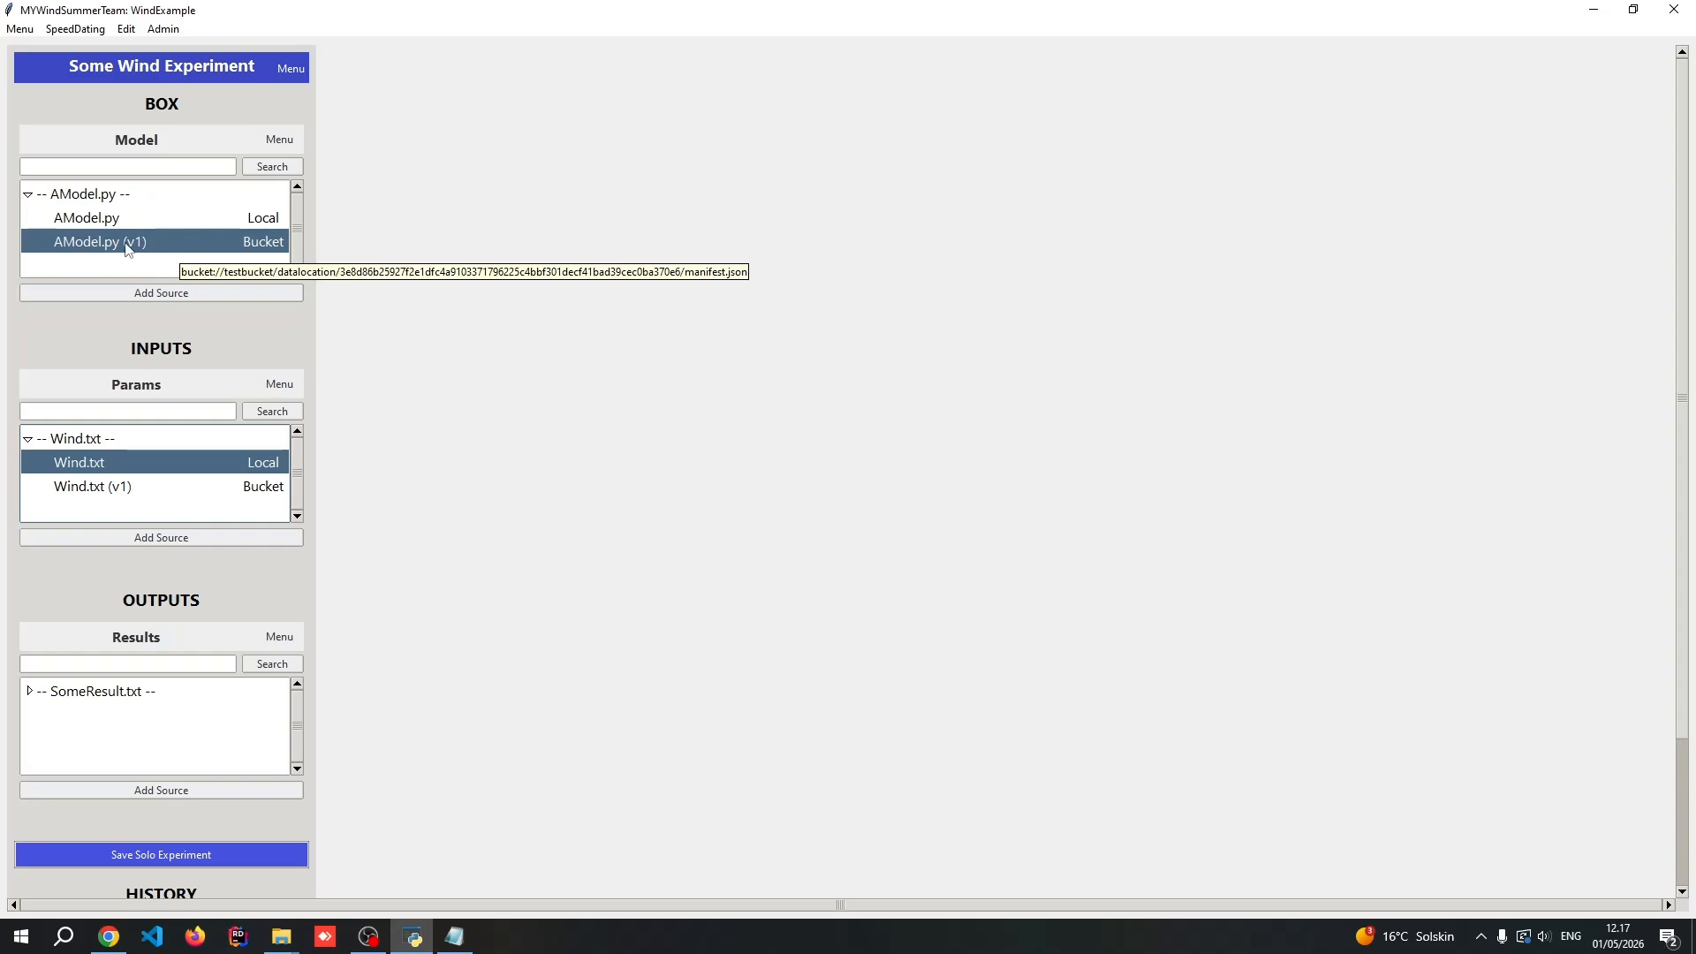
click(29, 691)
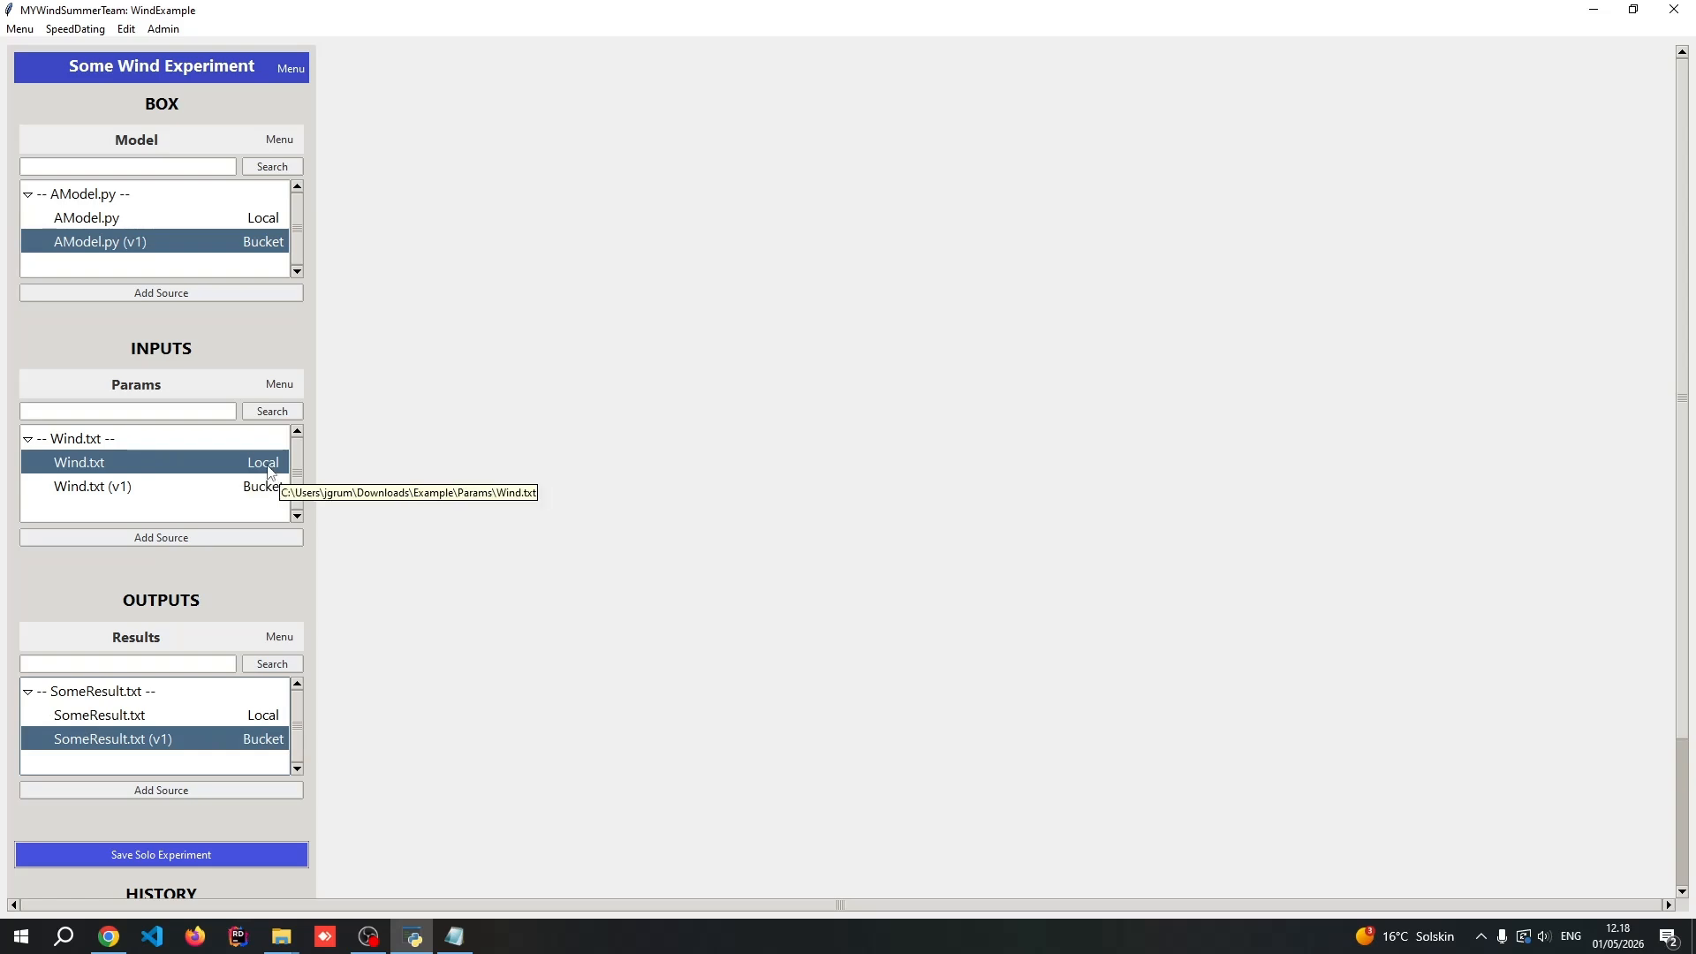
scroll(315, 575, down, 2)
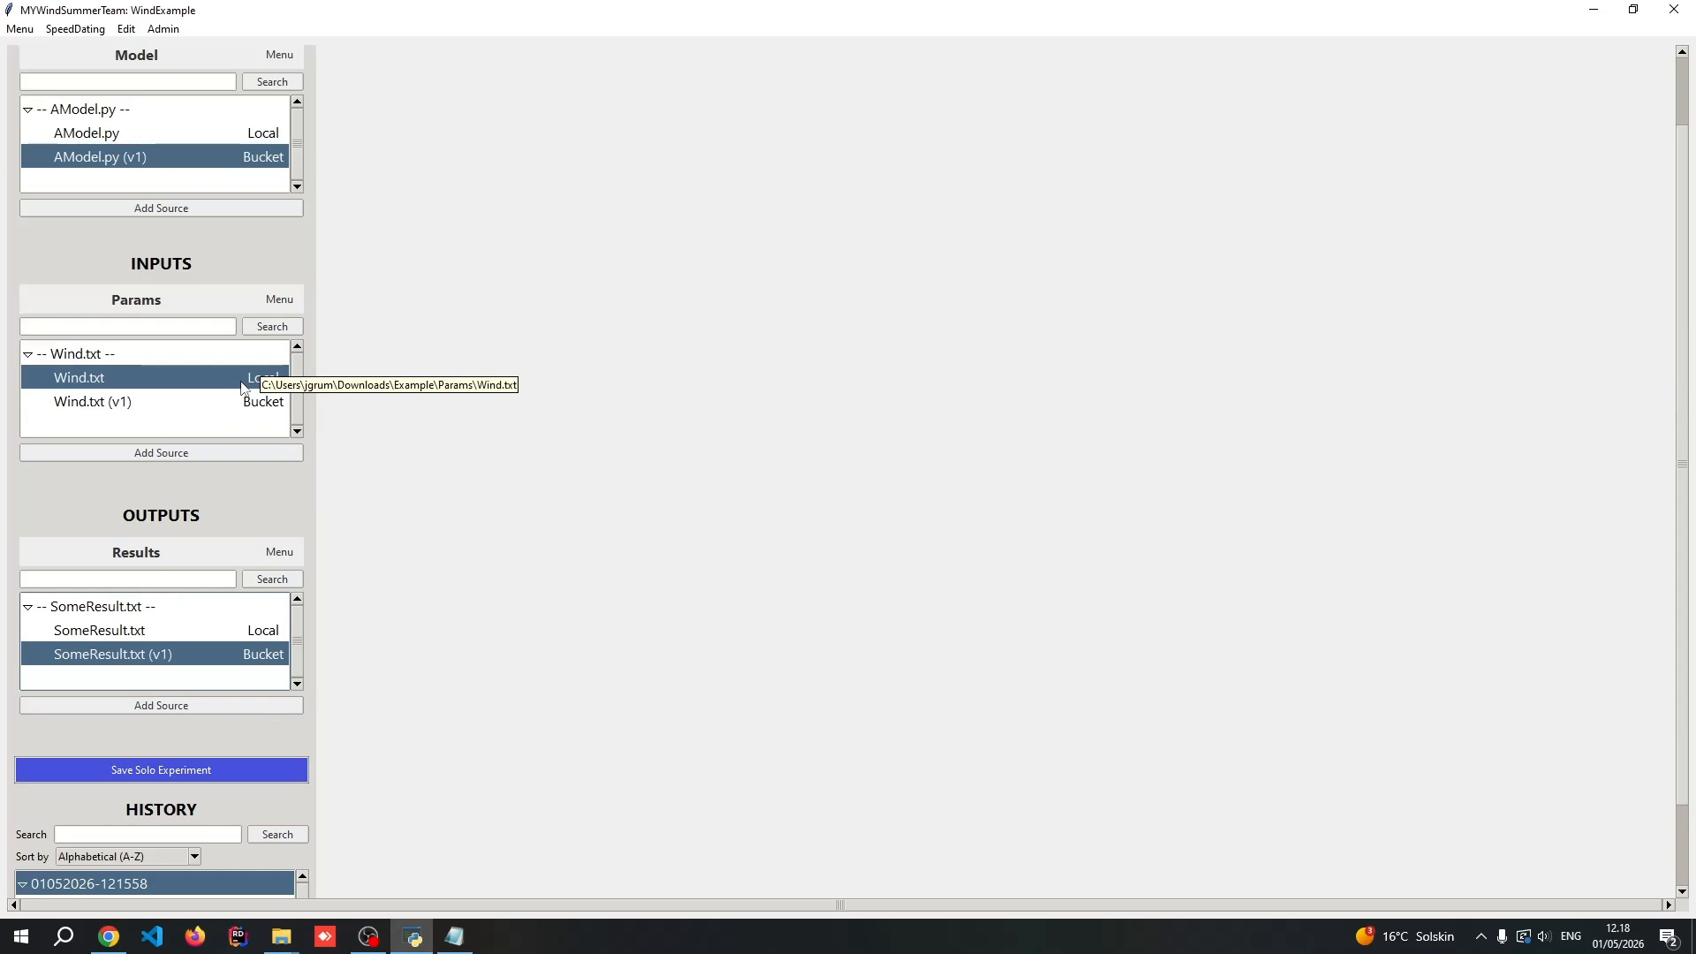
click(146, 777)
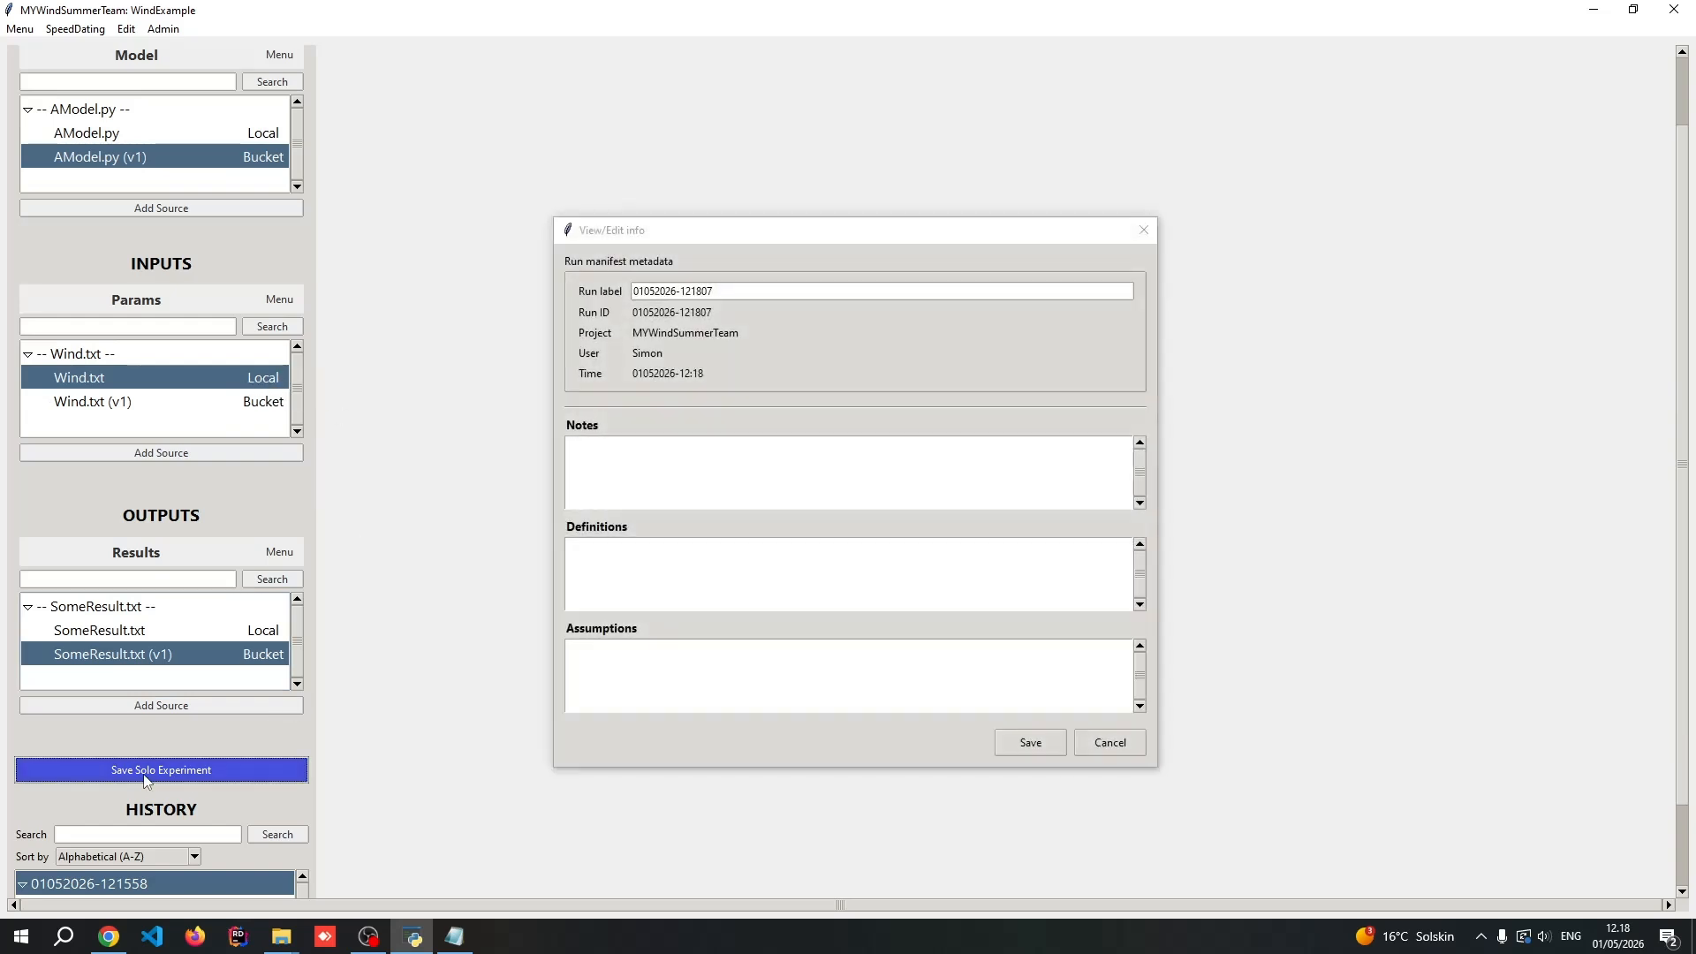
click(694, 468)
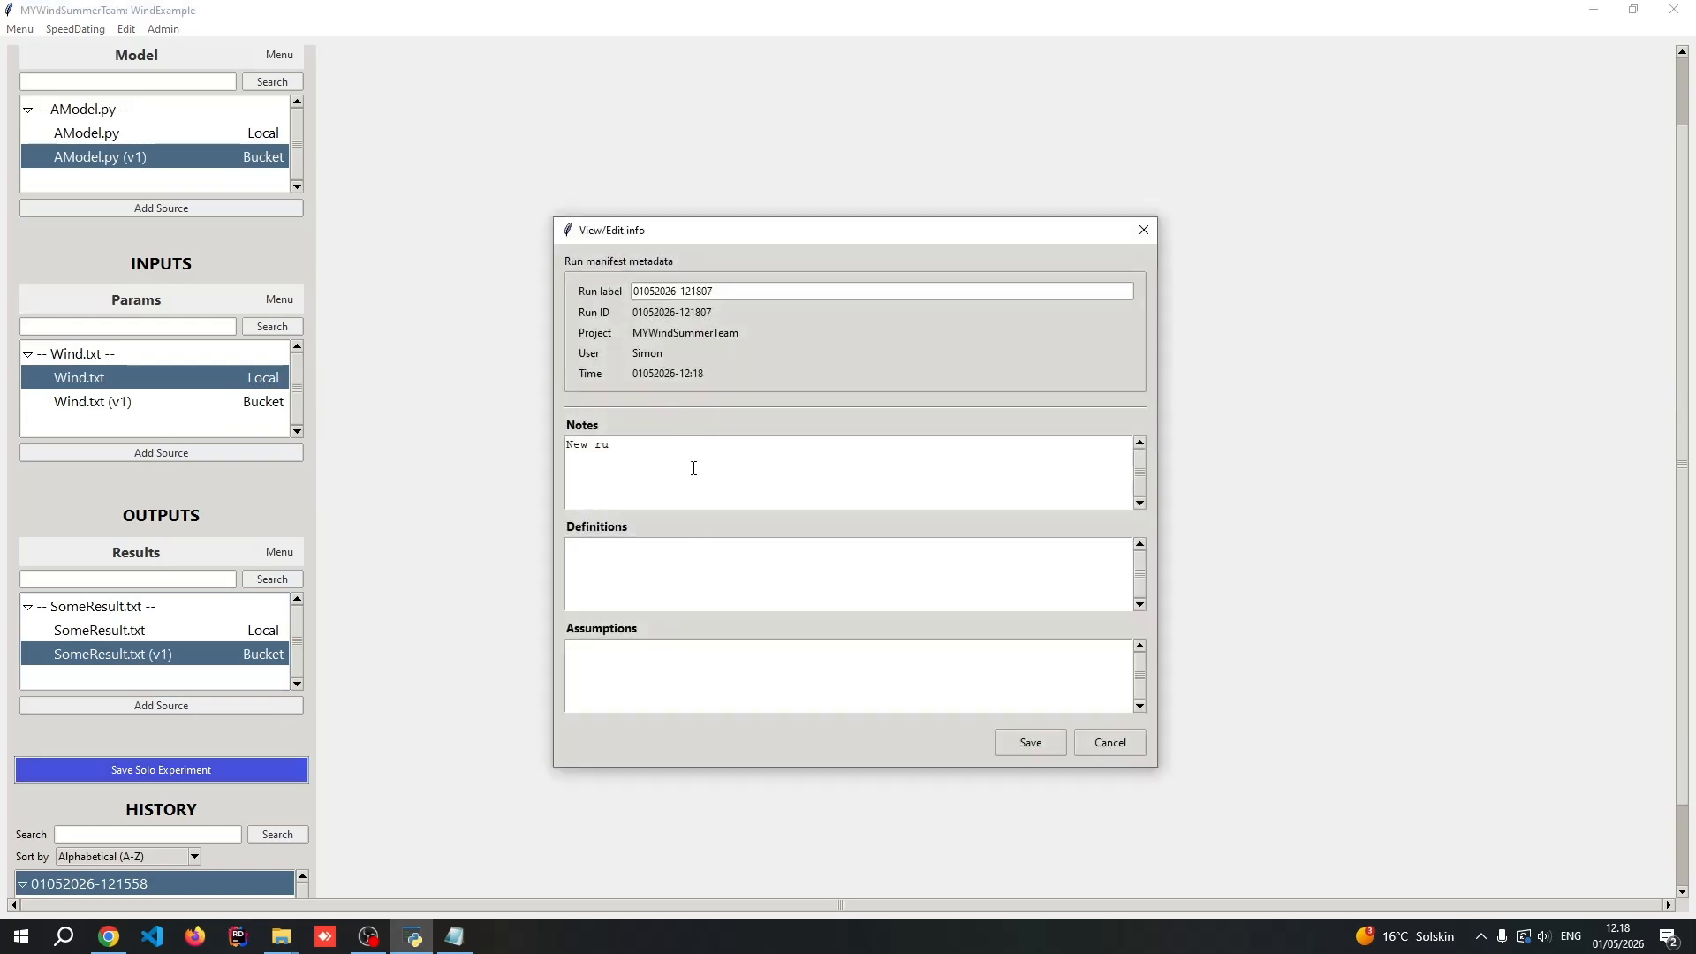
click(1030, 742)
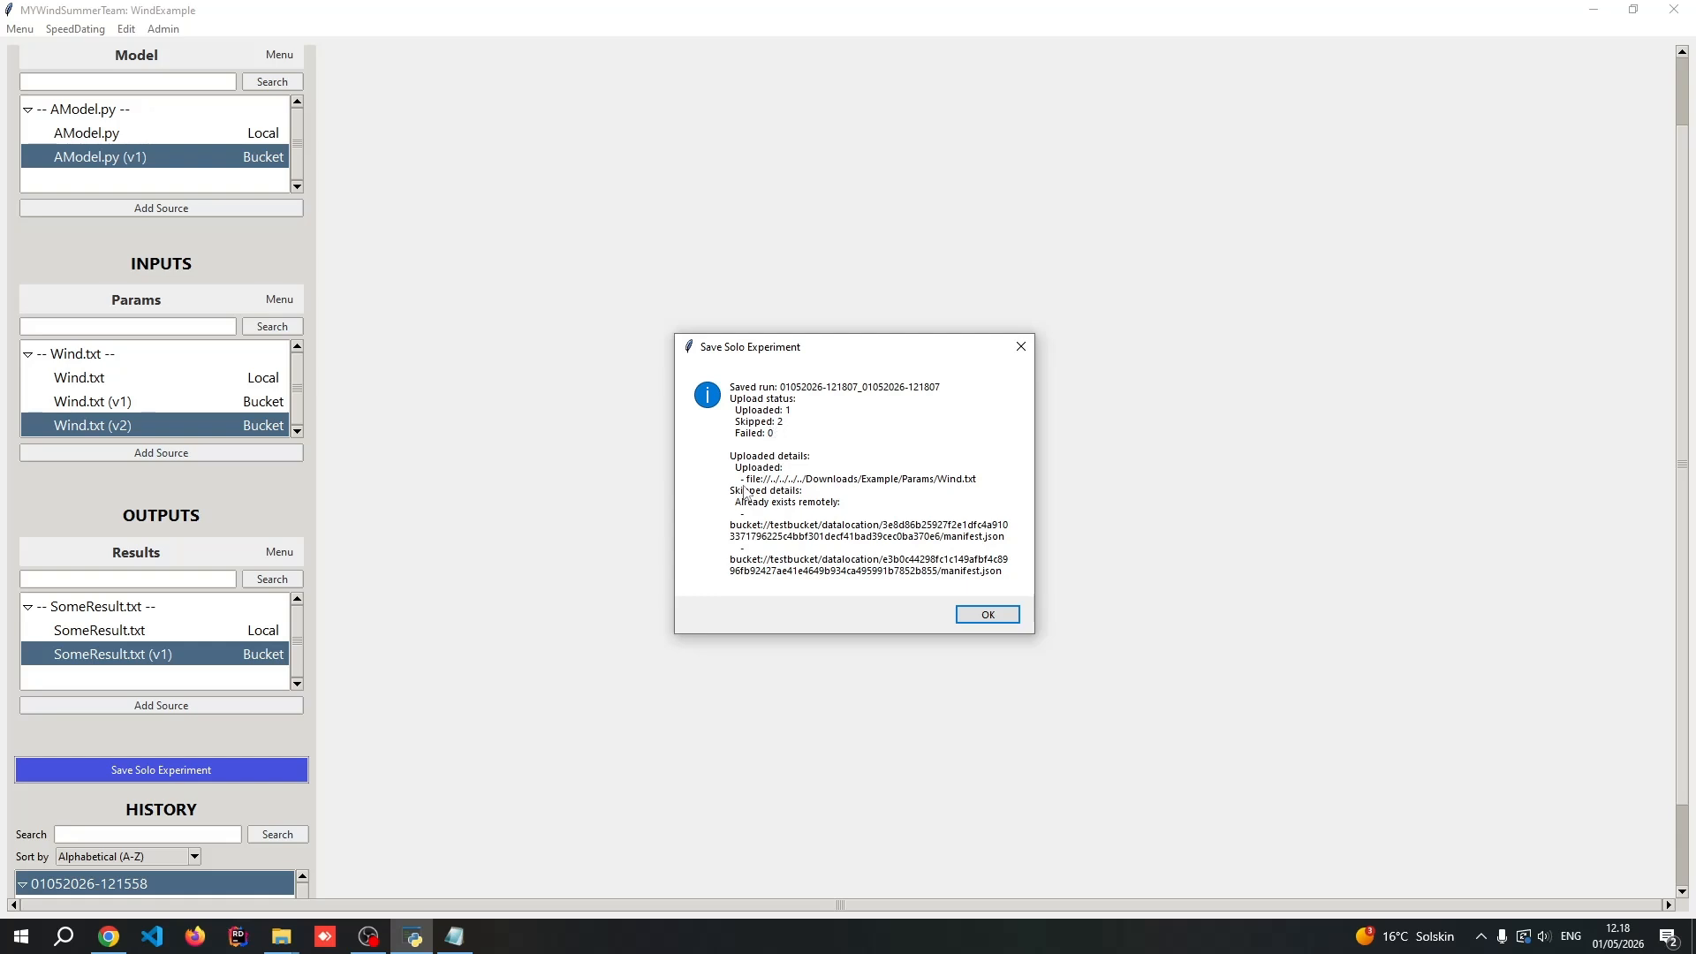
click(975, 615)
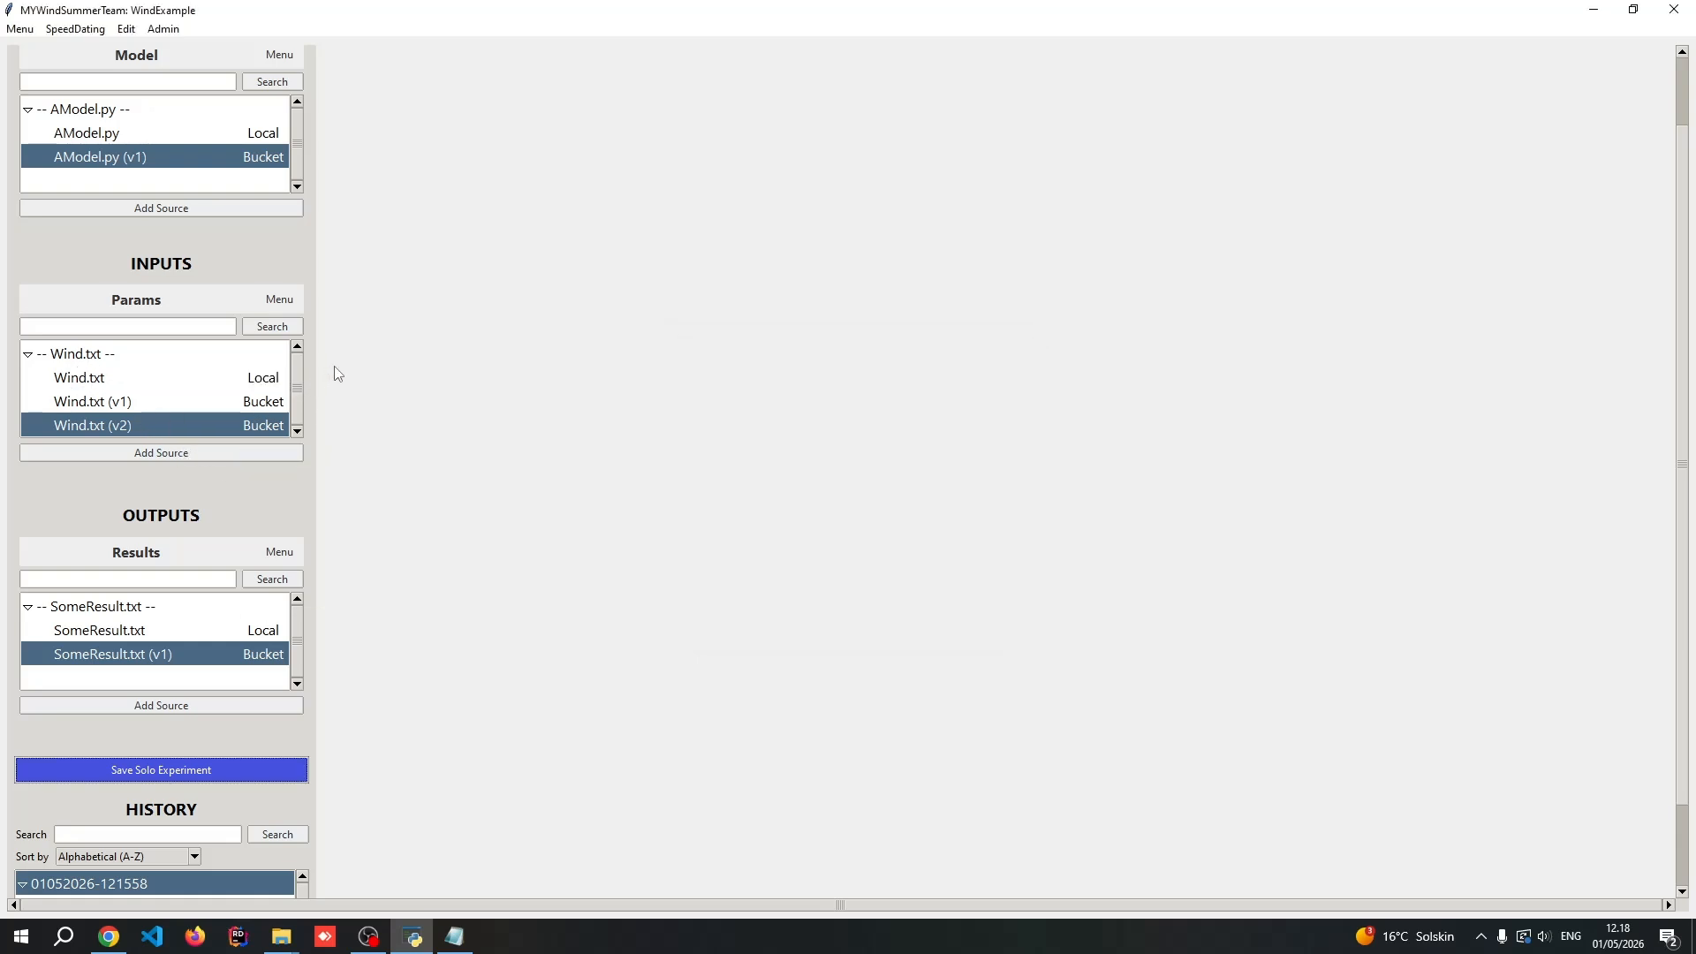
Step: Switch the Params selection to Wind.txt (v1) and back to Wind.txt (v2)
click(120, 408)
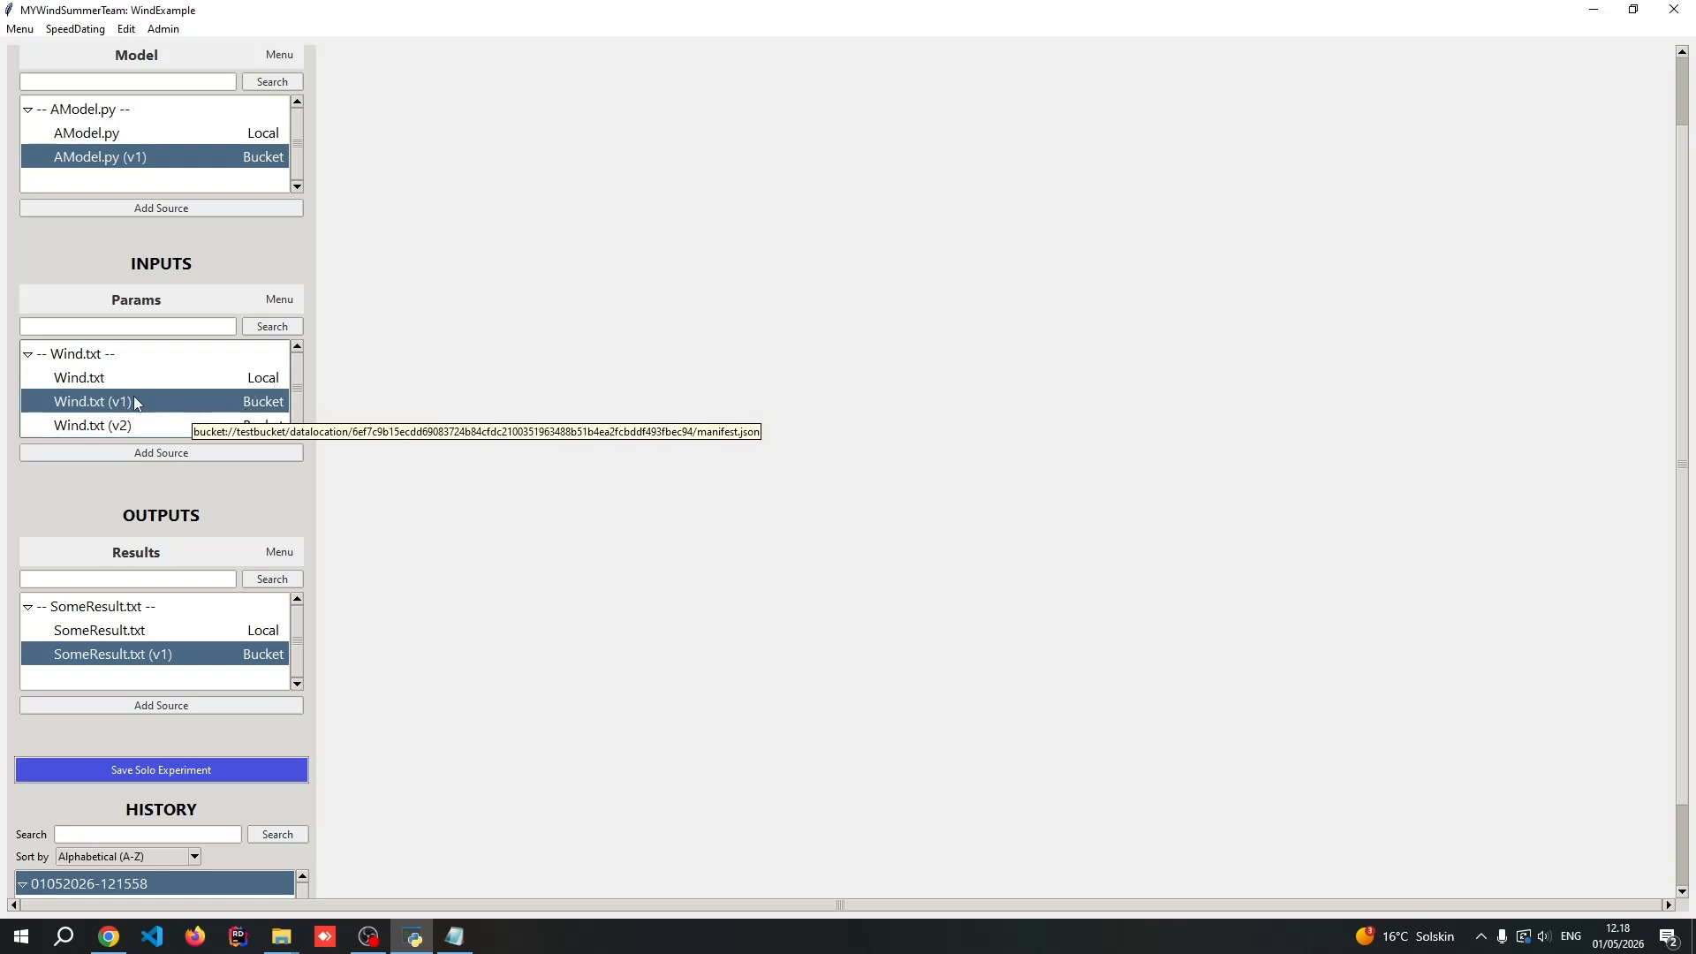
click(136, 423)
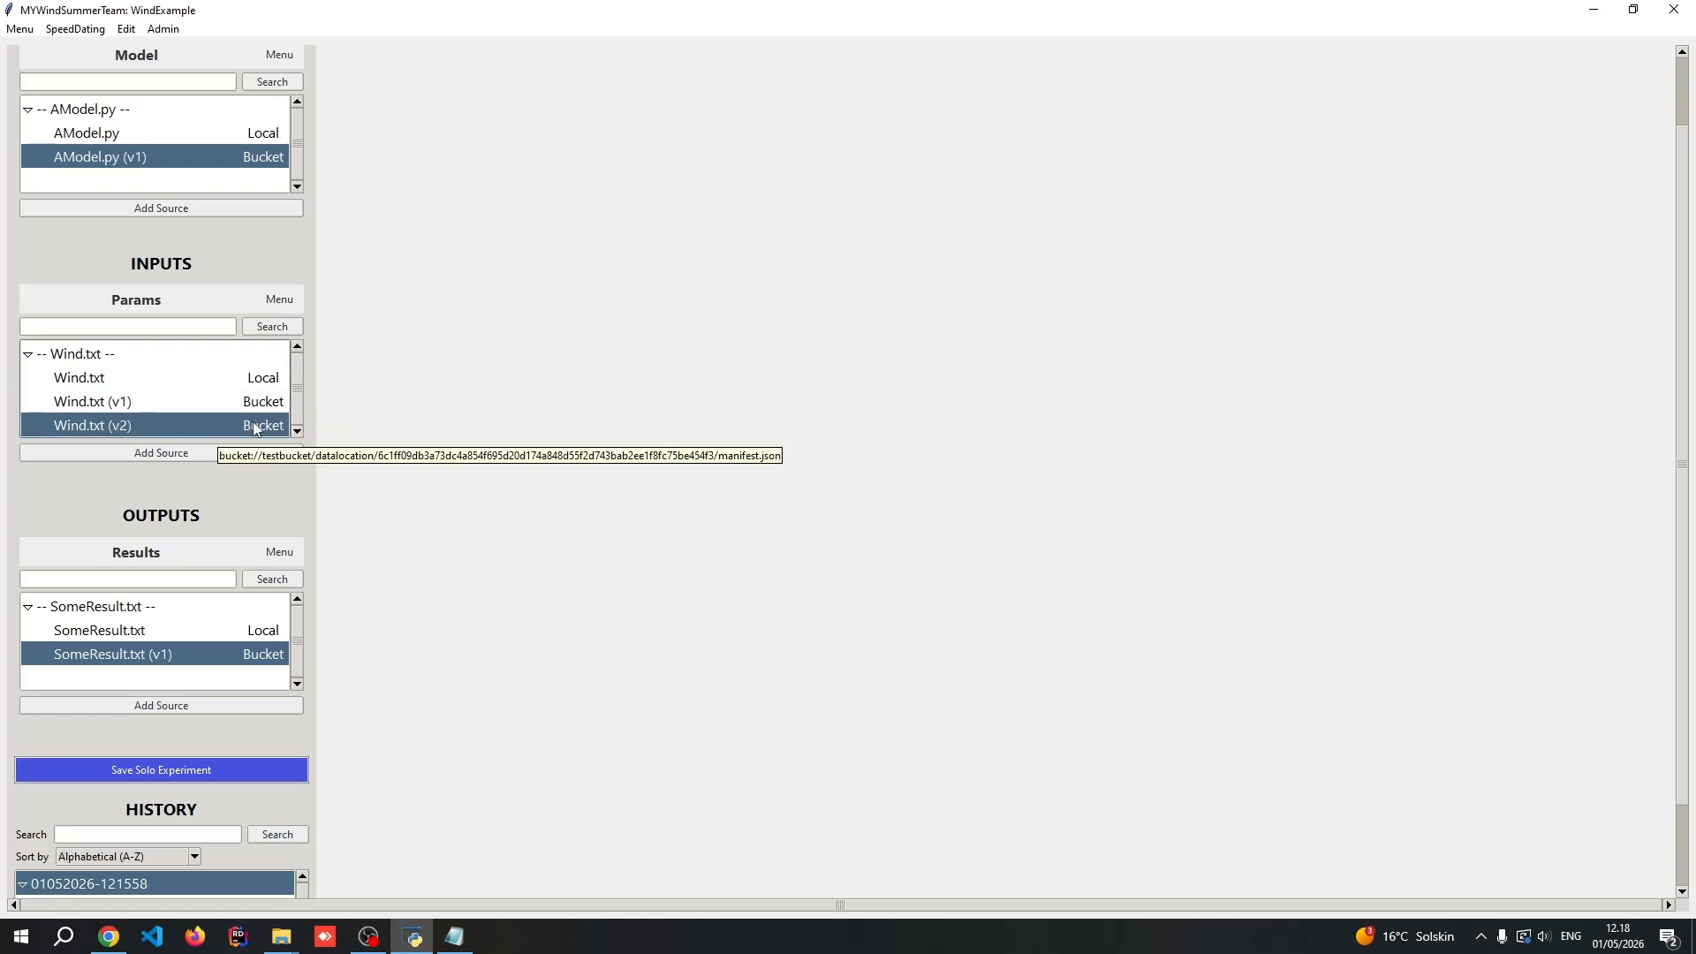
Step: Select the local Wind.txt as the Params input, then collapse and re-expand its version group
click(277, 384)
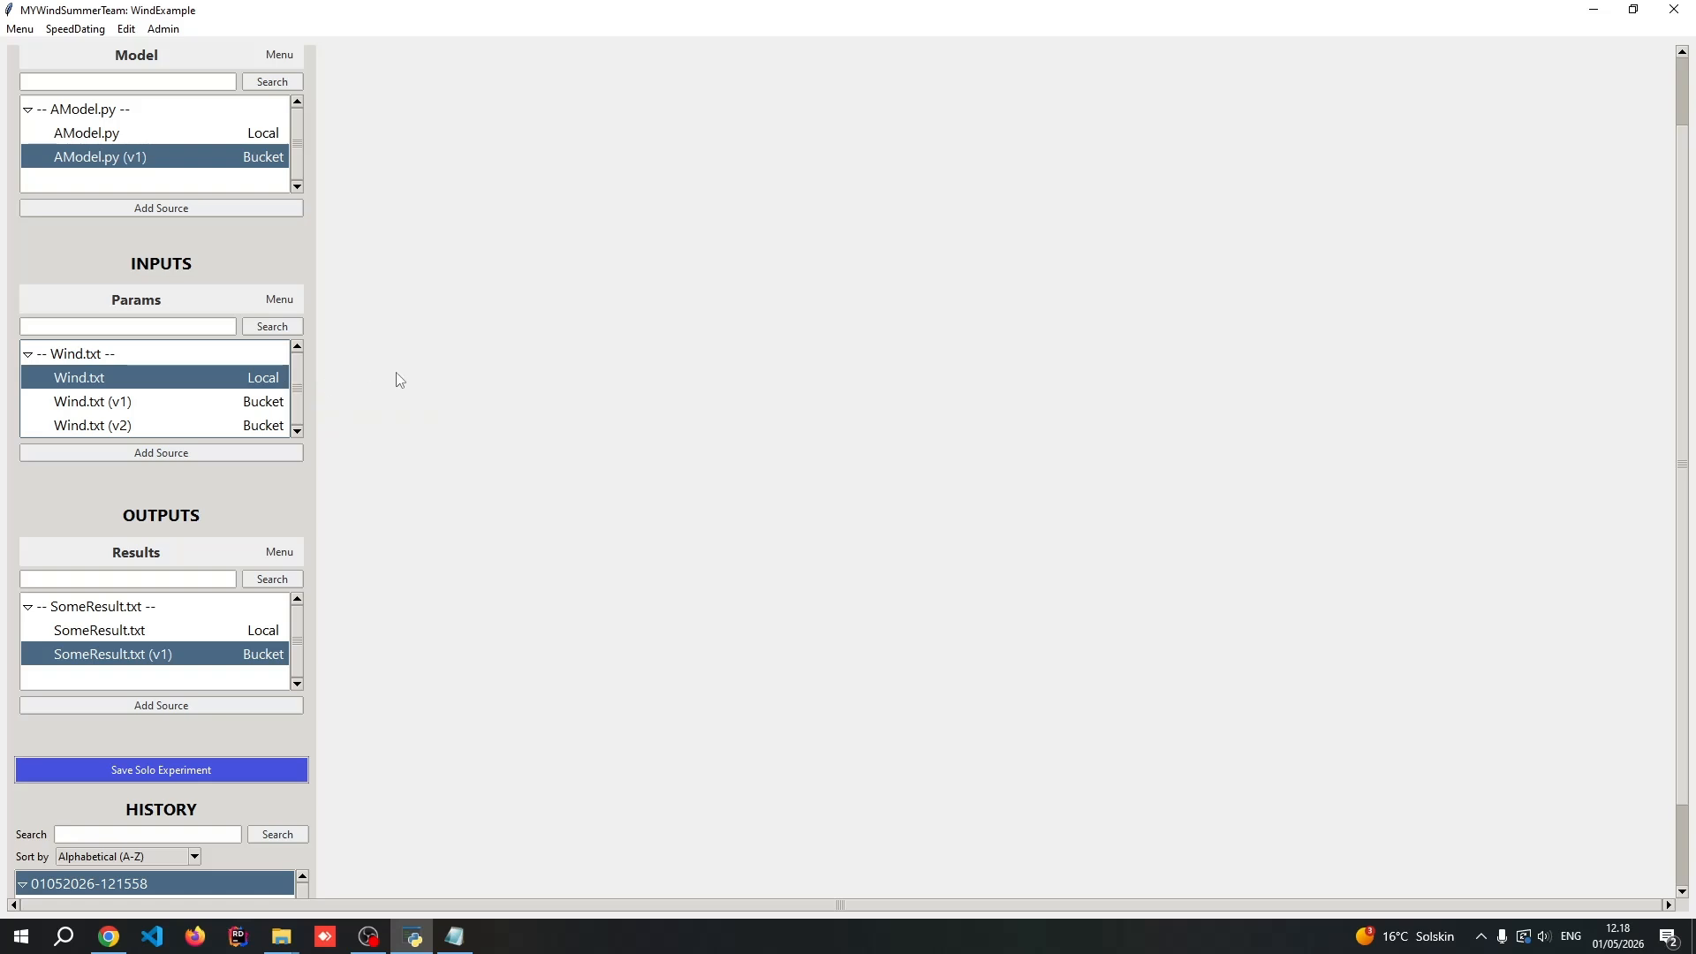
scroll(339, 383, up, 2)
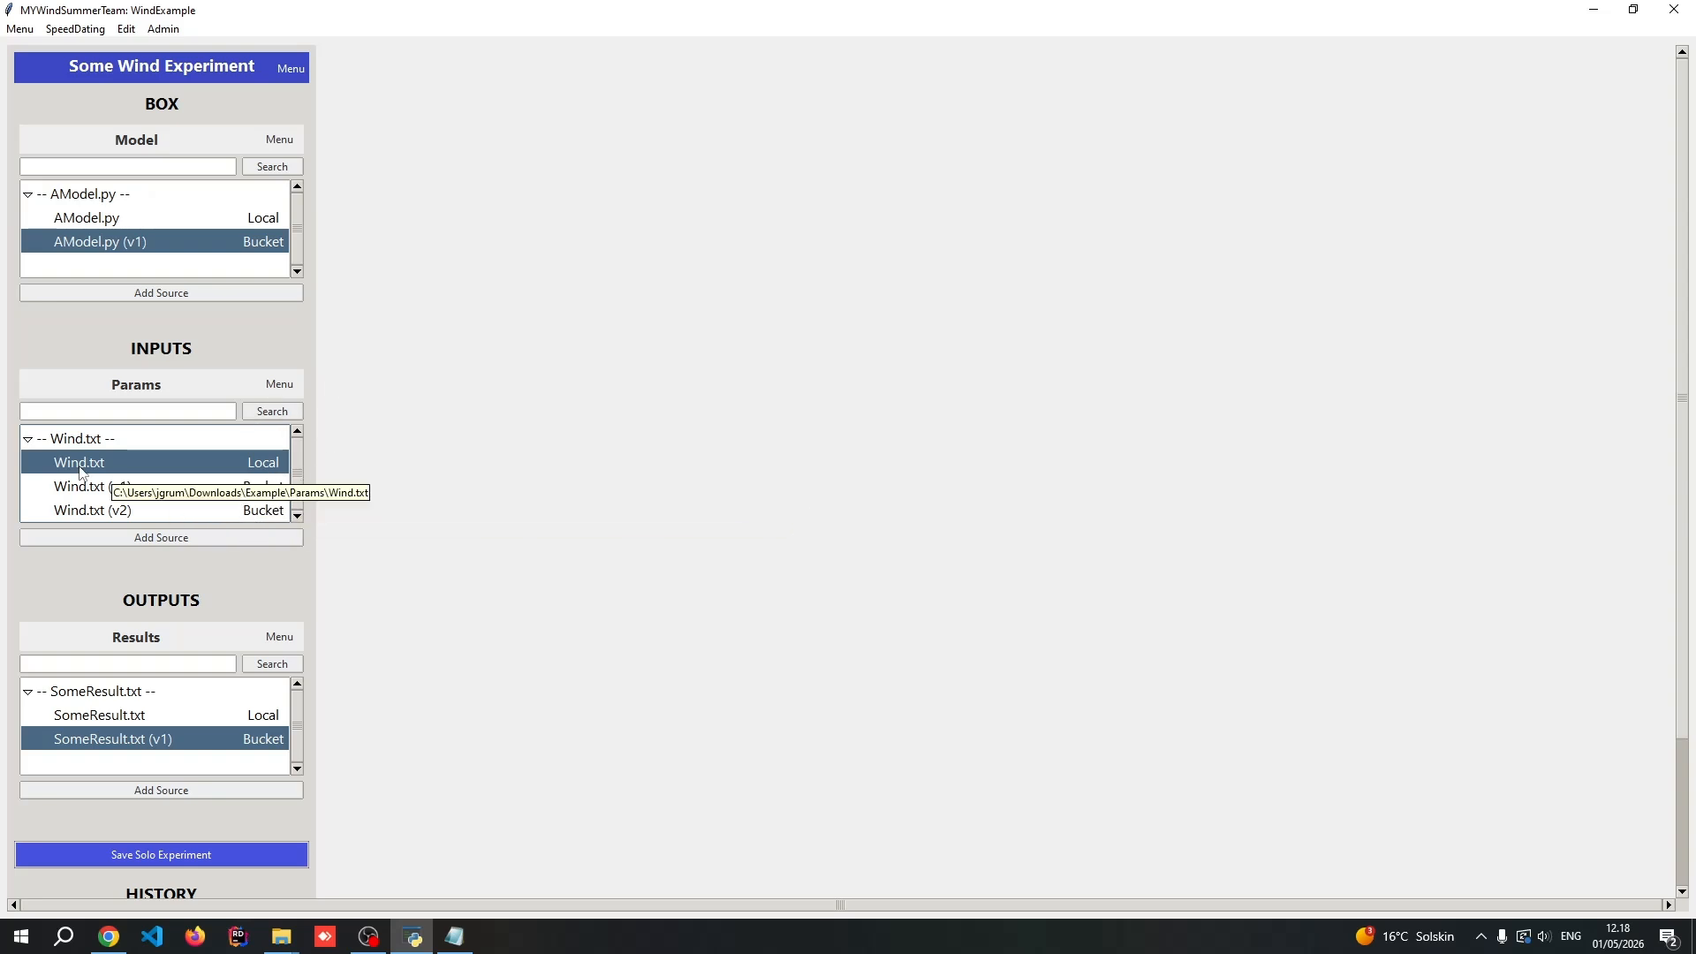
click(28, 440)
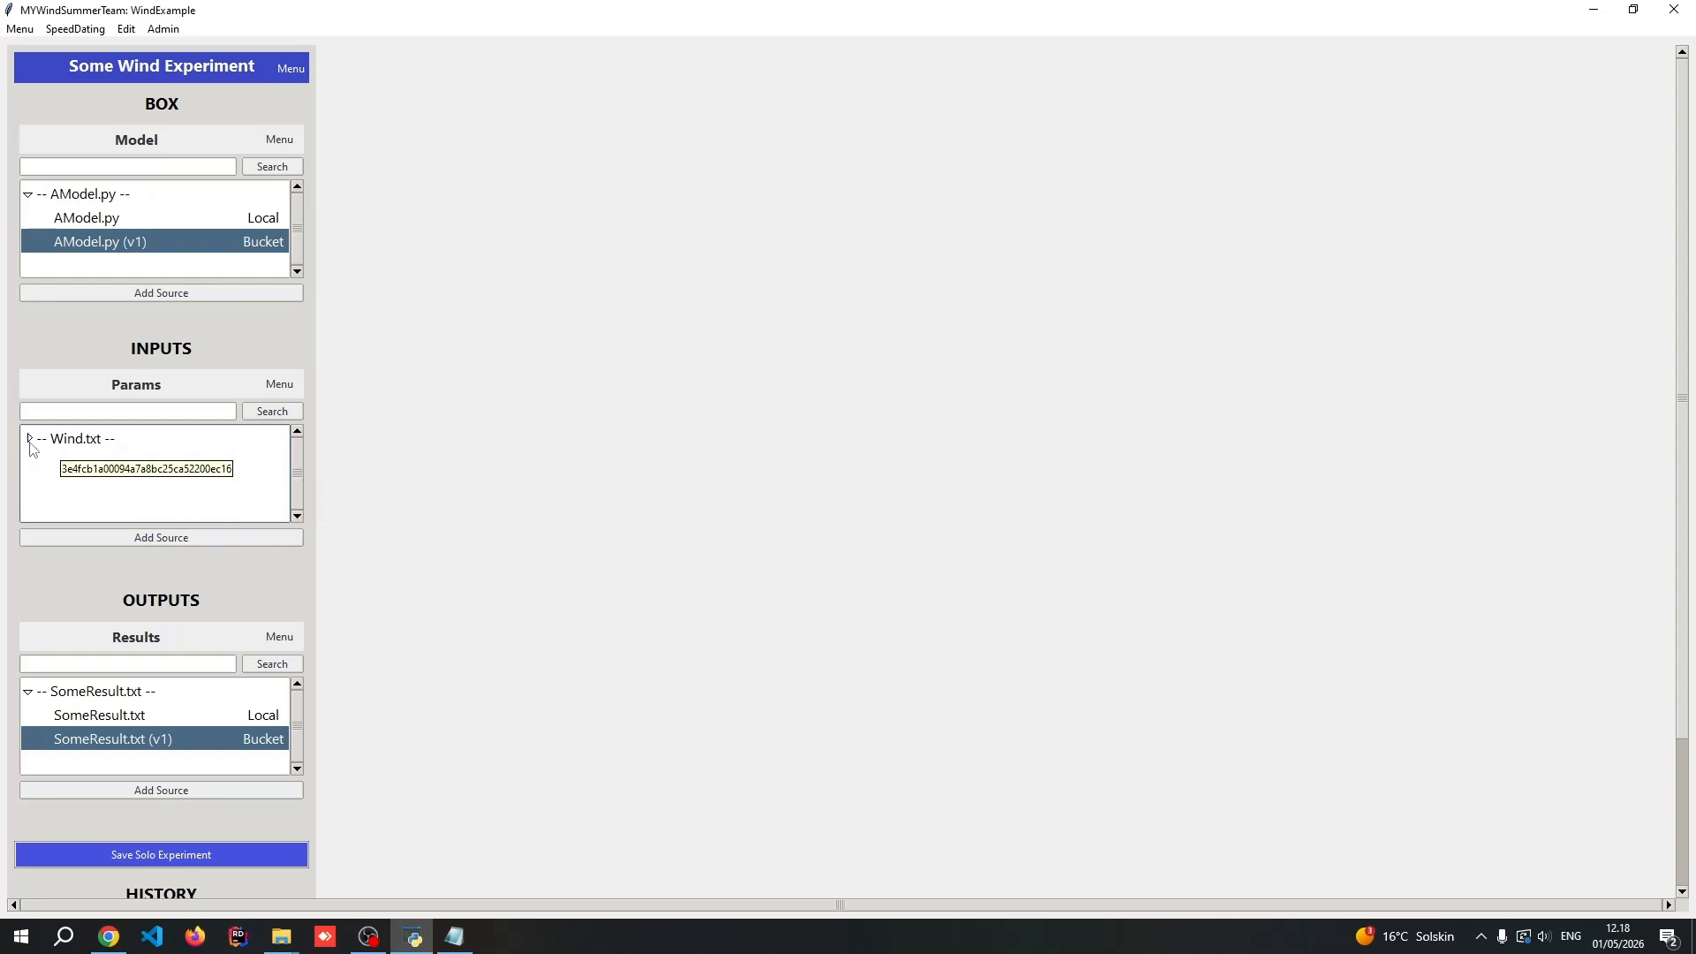
click(128, 539)
click(87, 445)
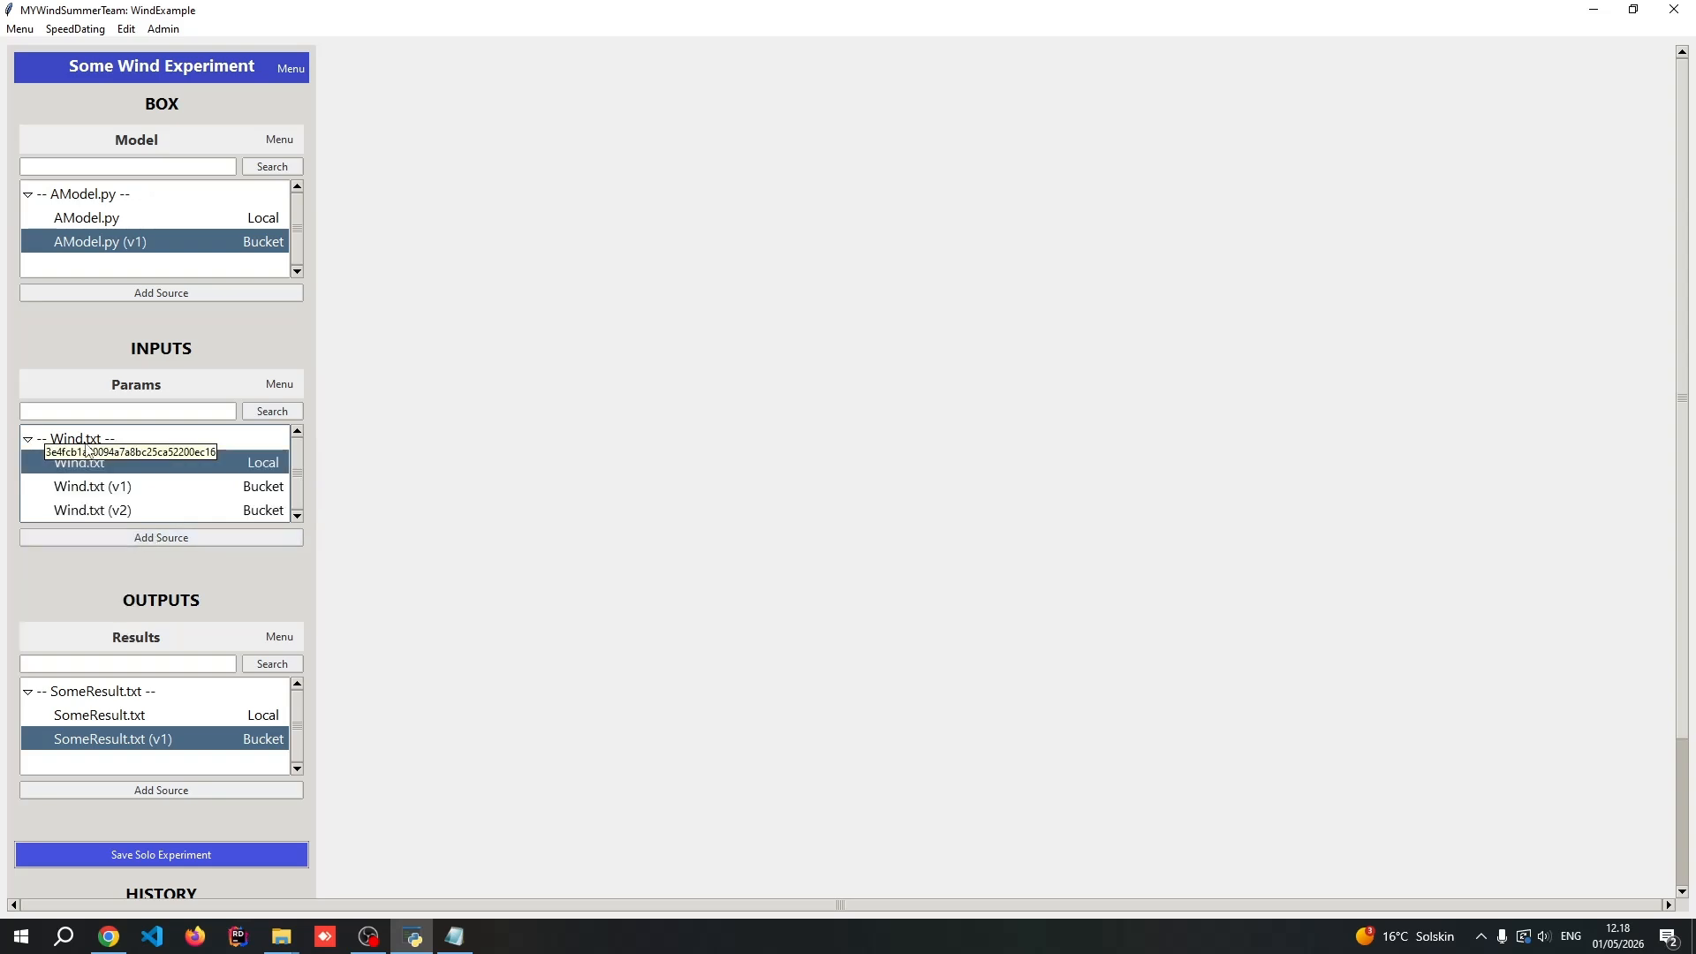
Step: Start adding files to the Wind.txt group and create a new text document named OldWinFile in the Params folder
right_click(87, 442)
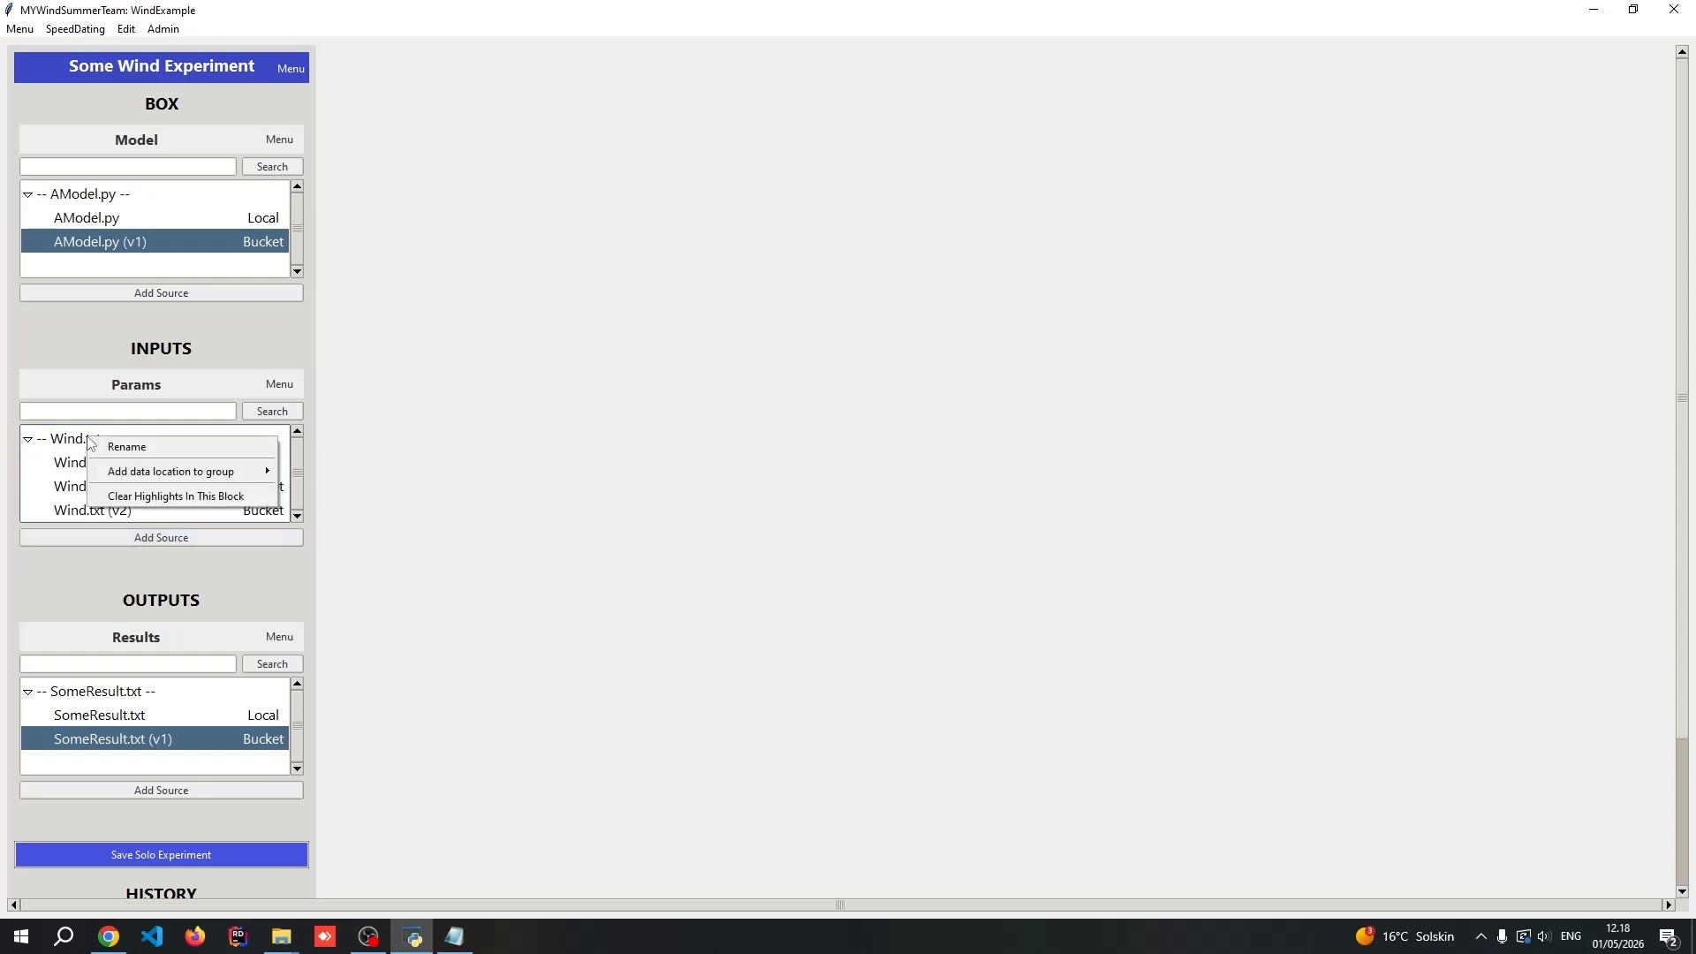
mouse_move(137, 474)
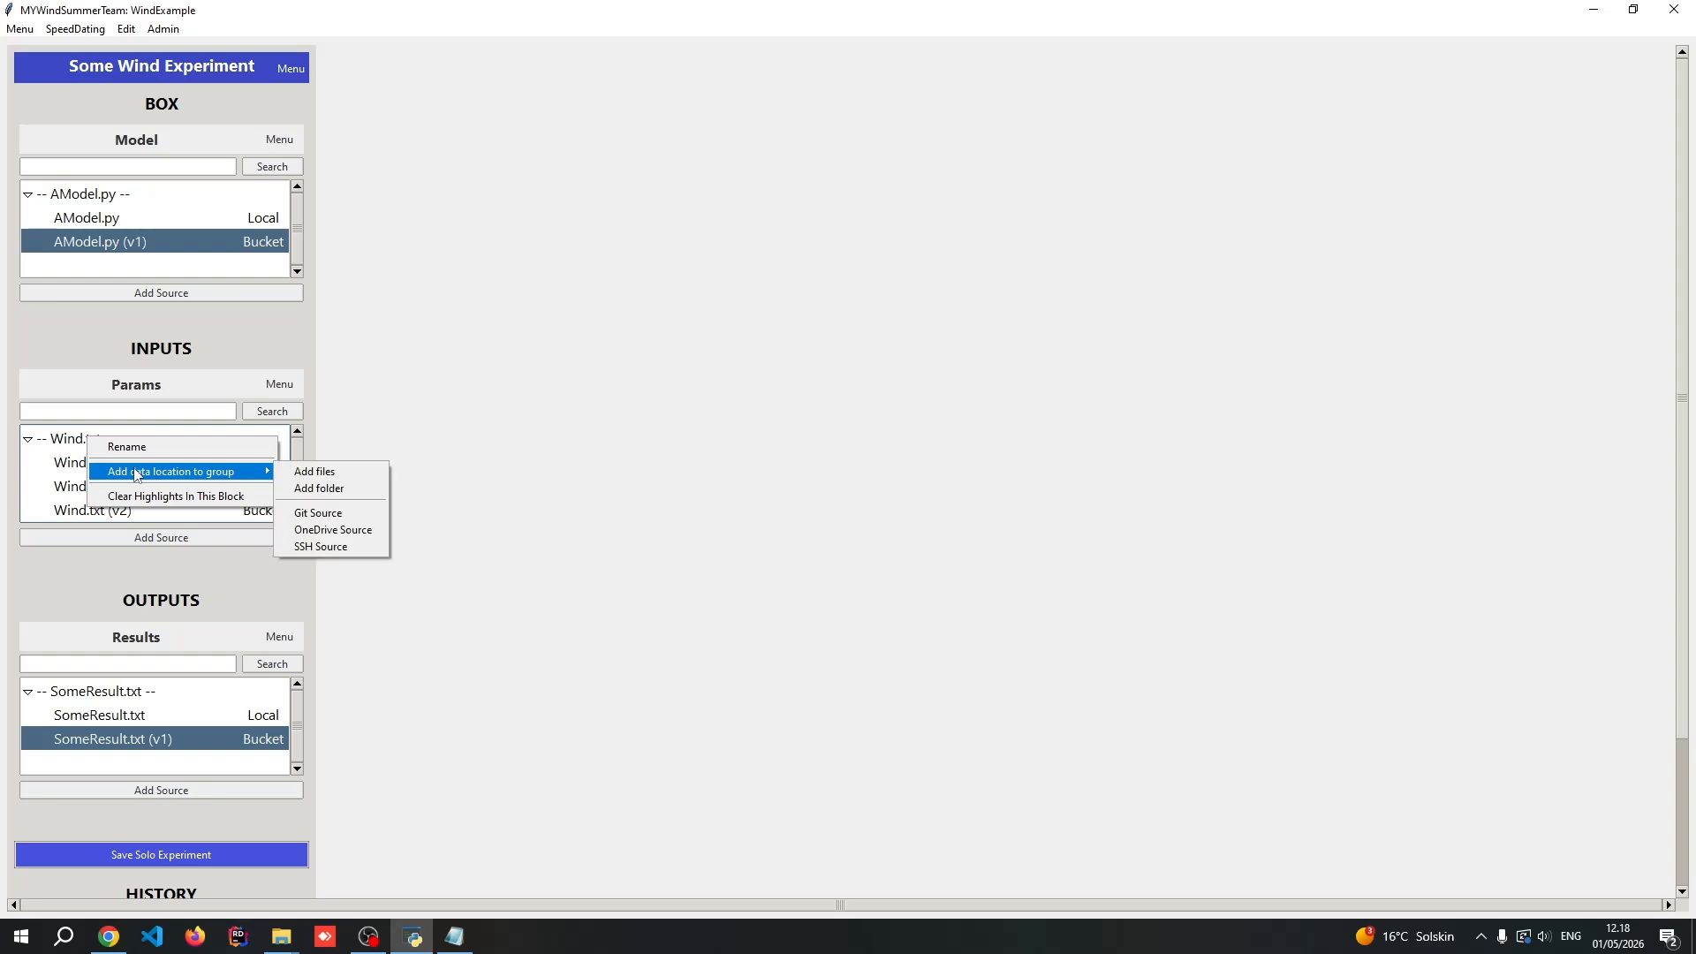
click(316, 471)
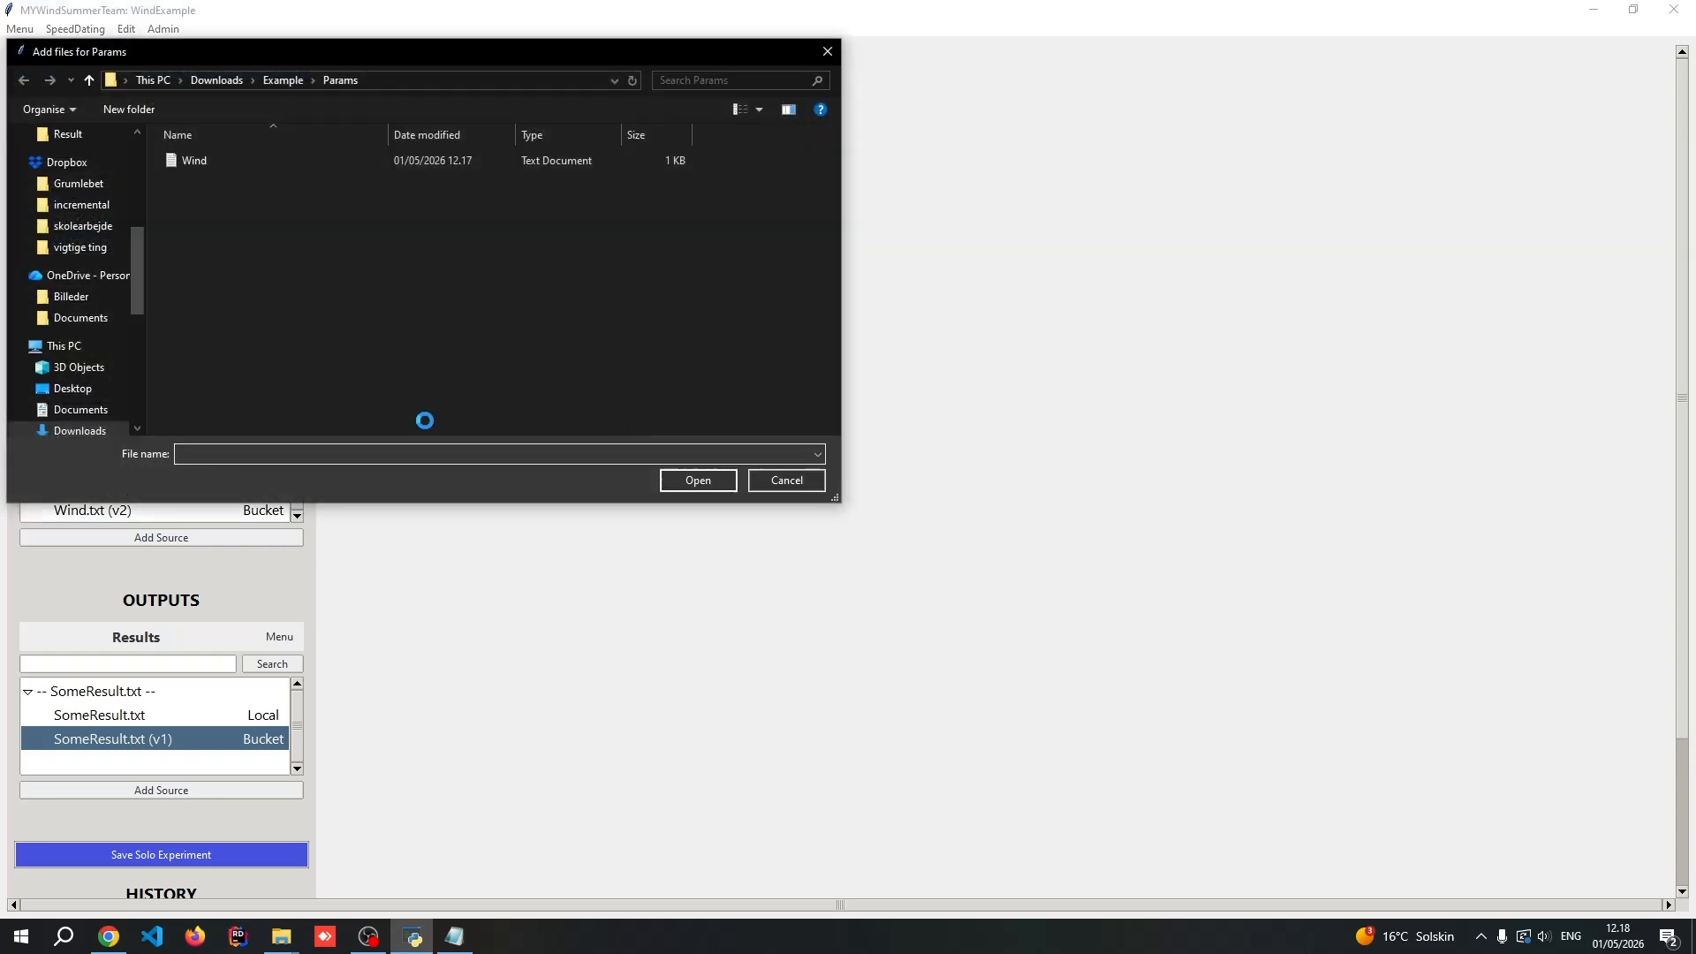
right_click(423, 415)
mouse_move(431, 658)
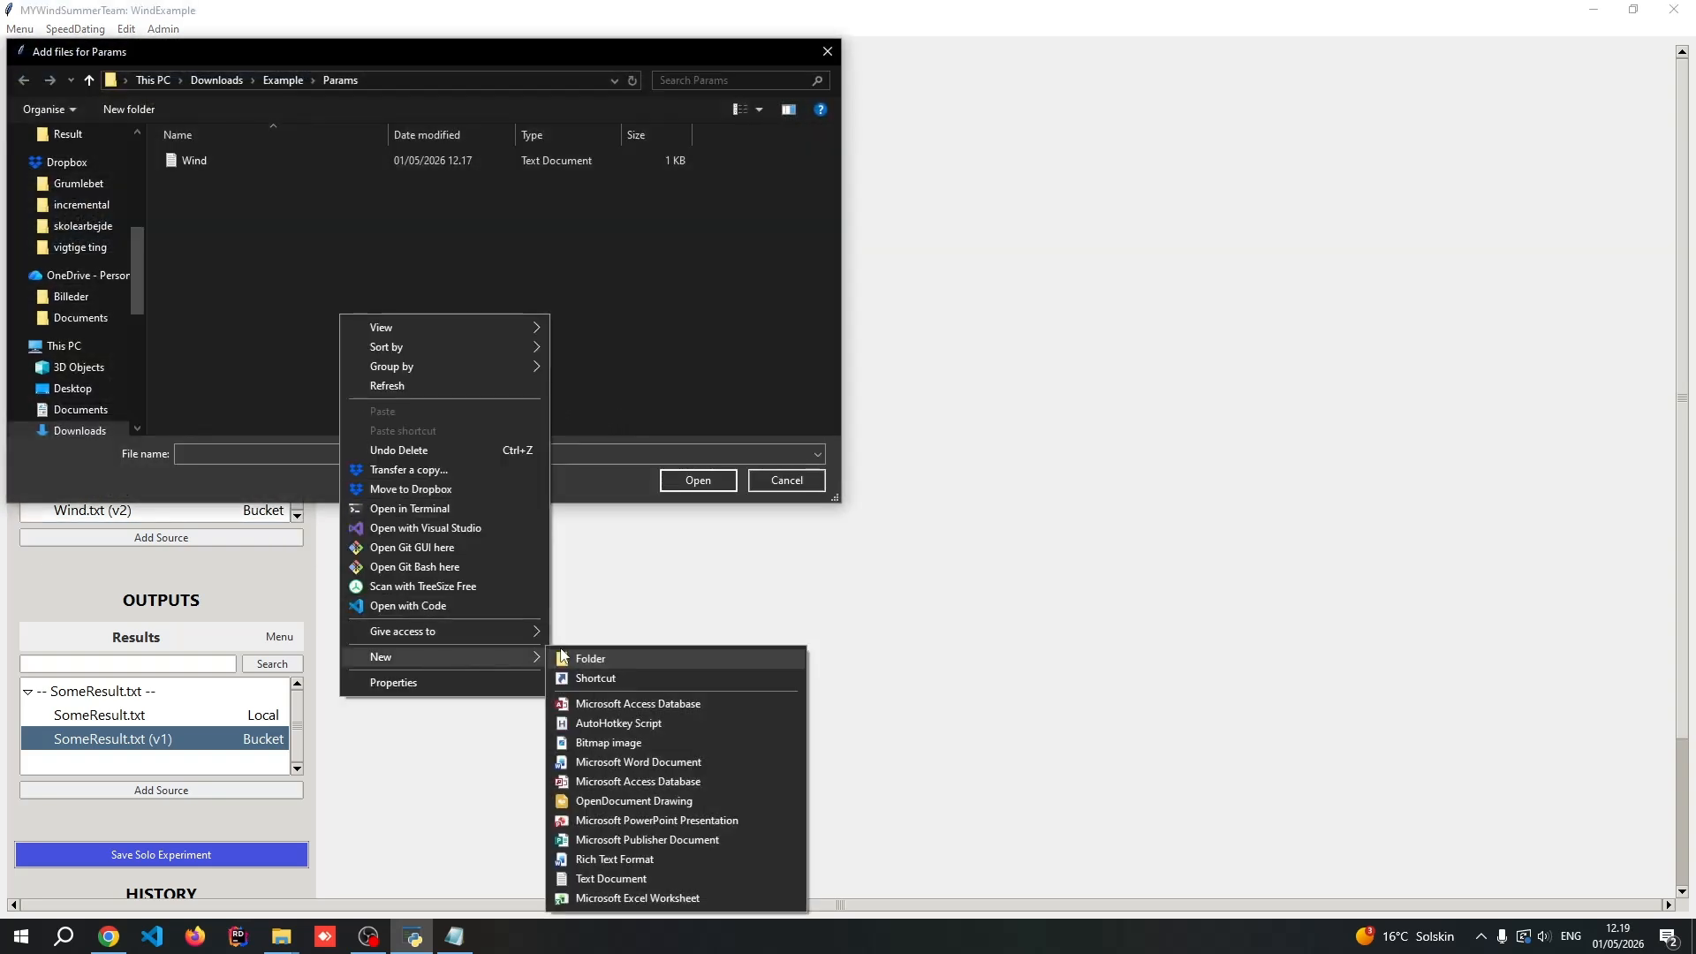
click(609, 878)
text(Old)
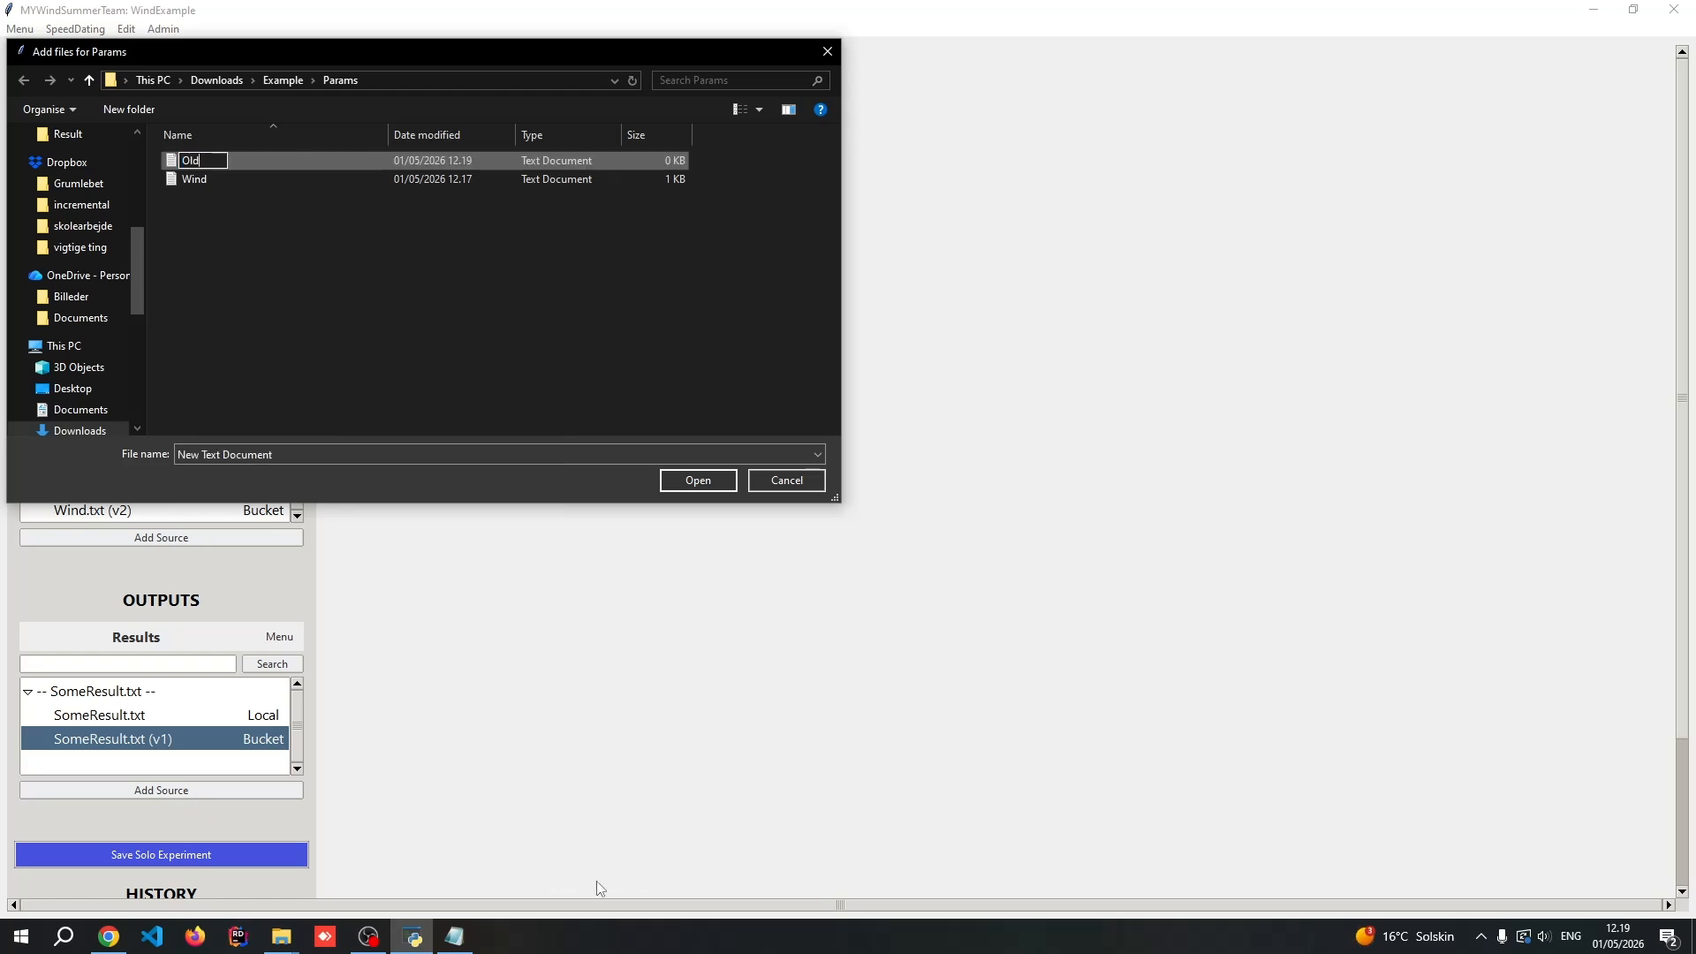
text(WinFile)
key(Return)
Step: Add OldWinFile to the Wind.txt group and select it as the Params input
click(247, 163)
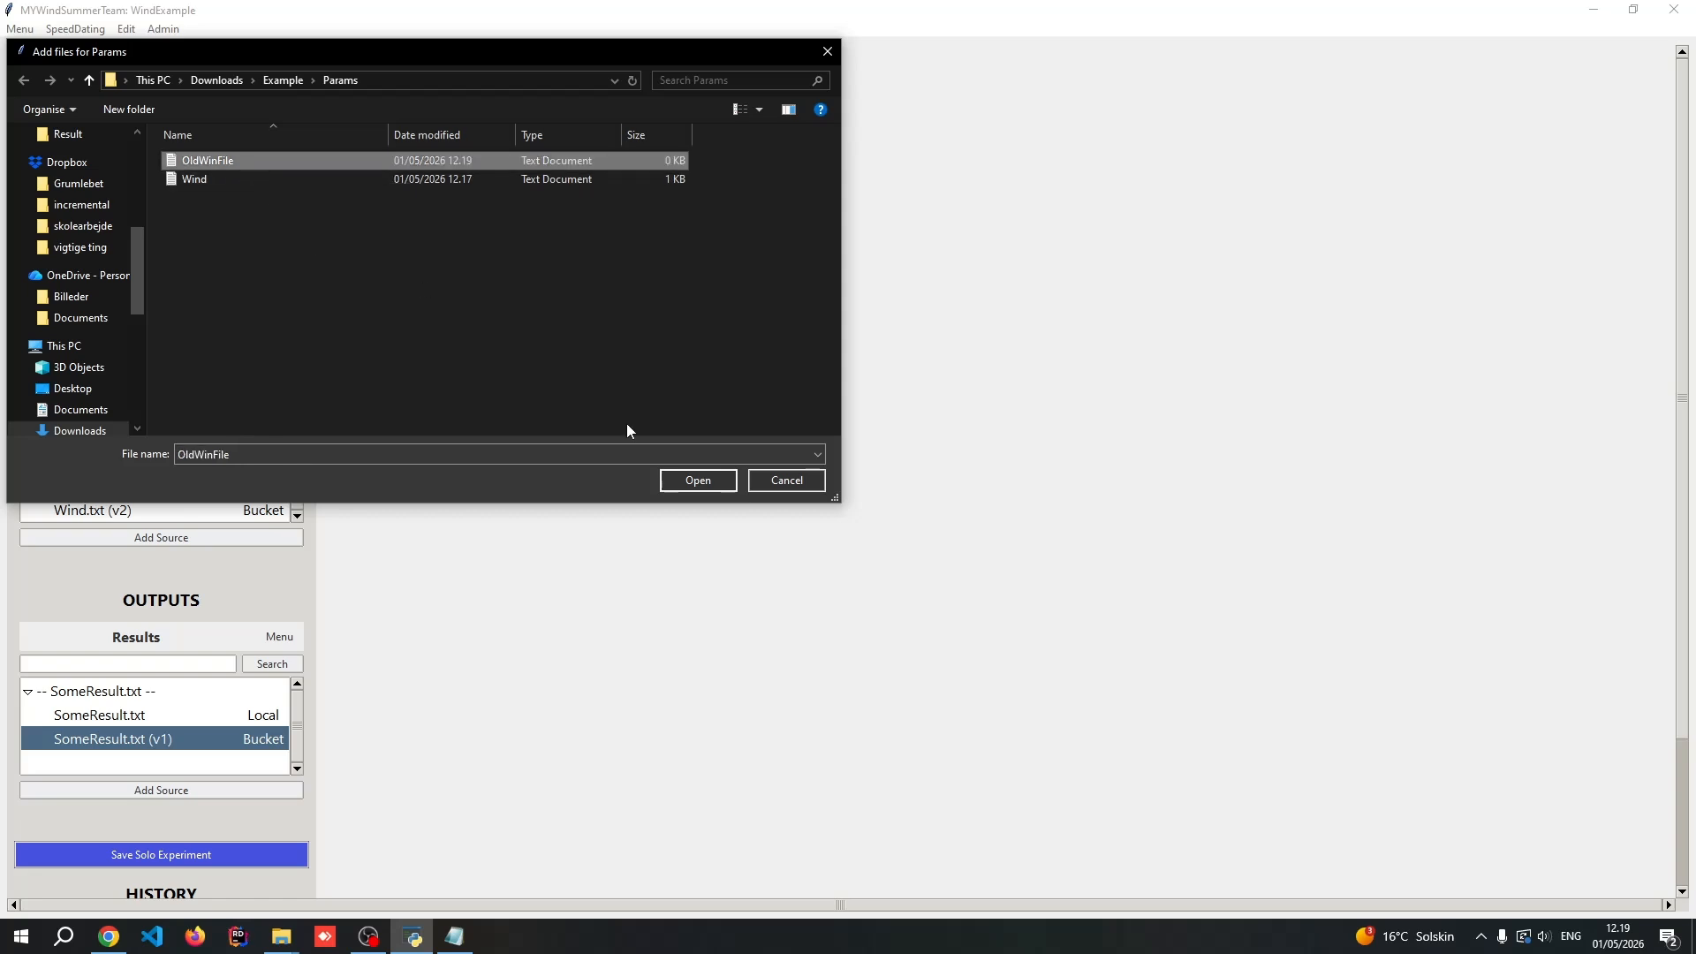
click(680, 480)
click(910, 529)
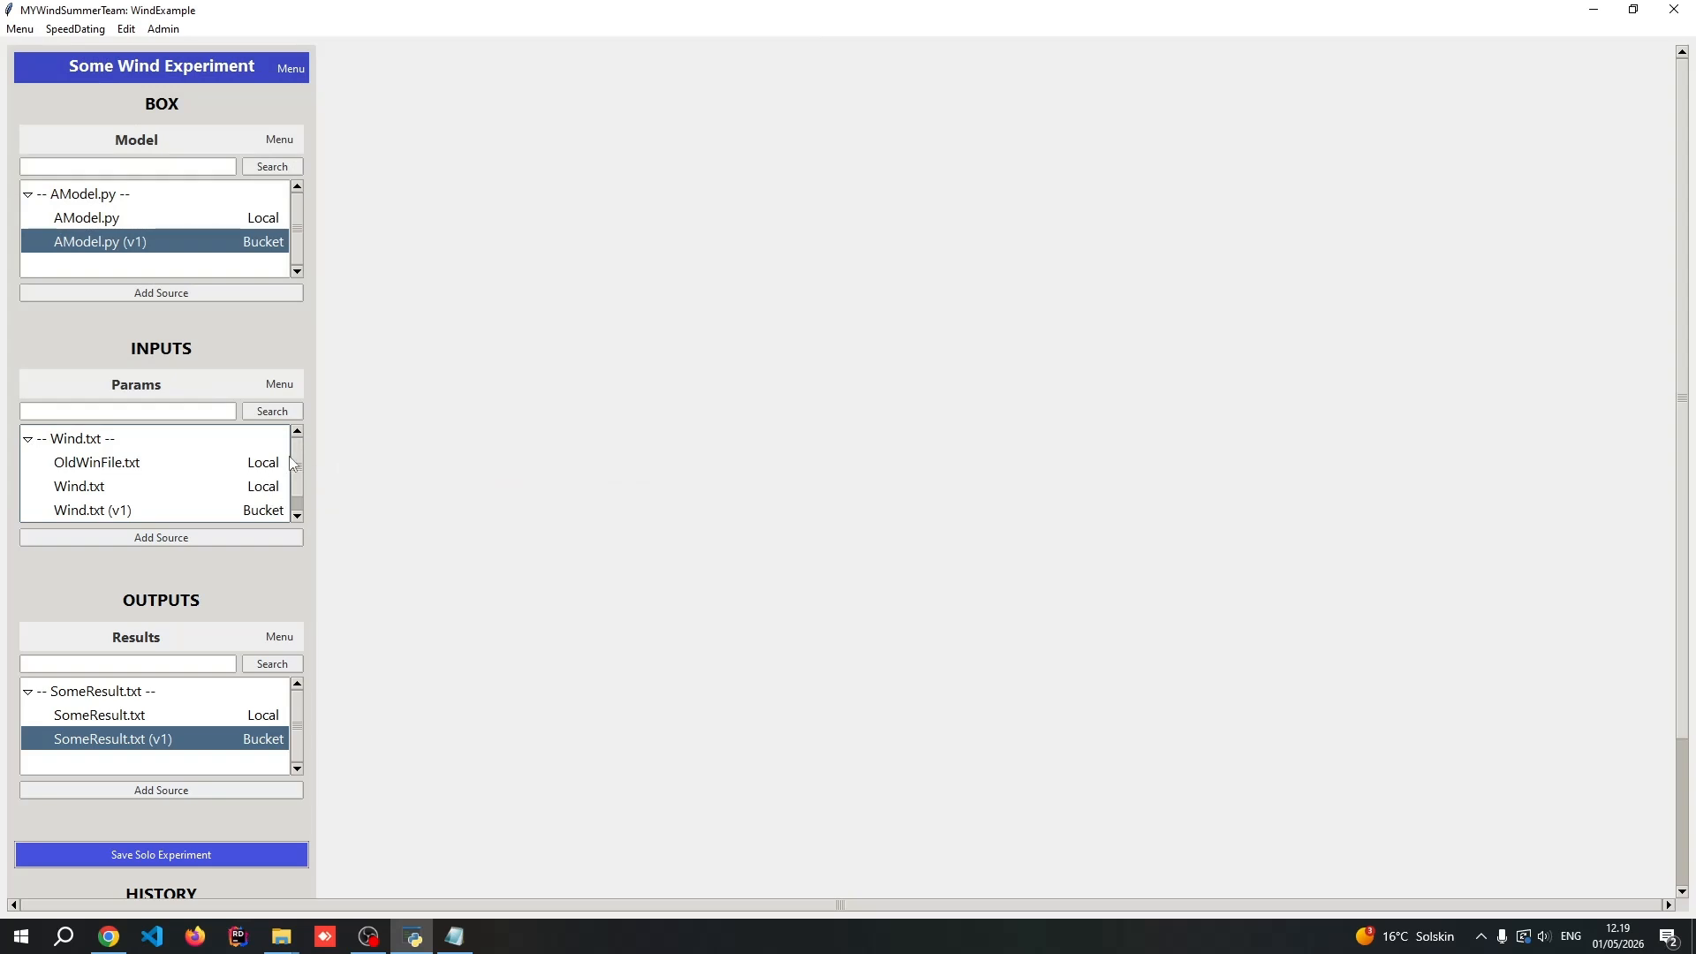
click(261, 468)
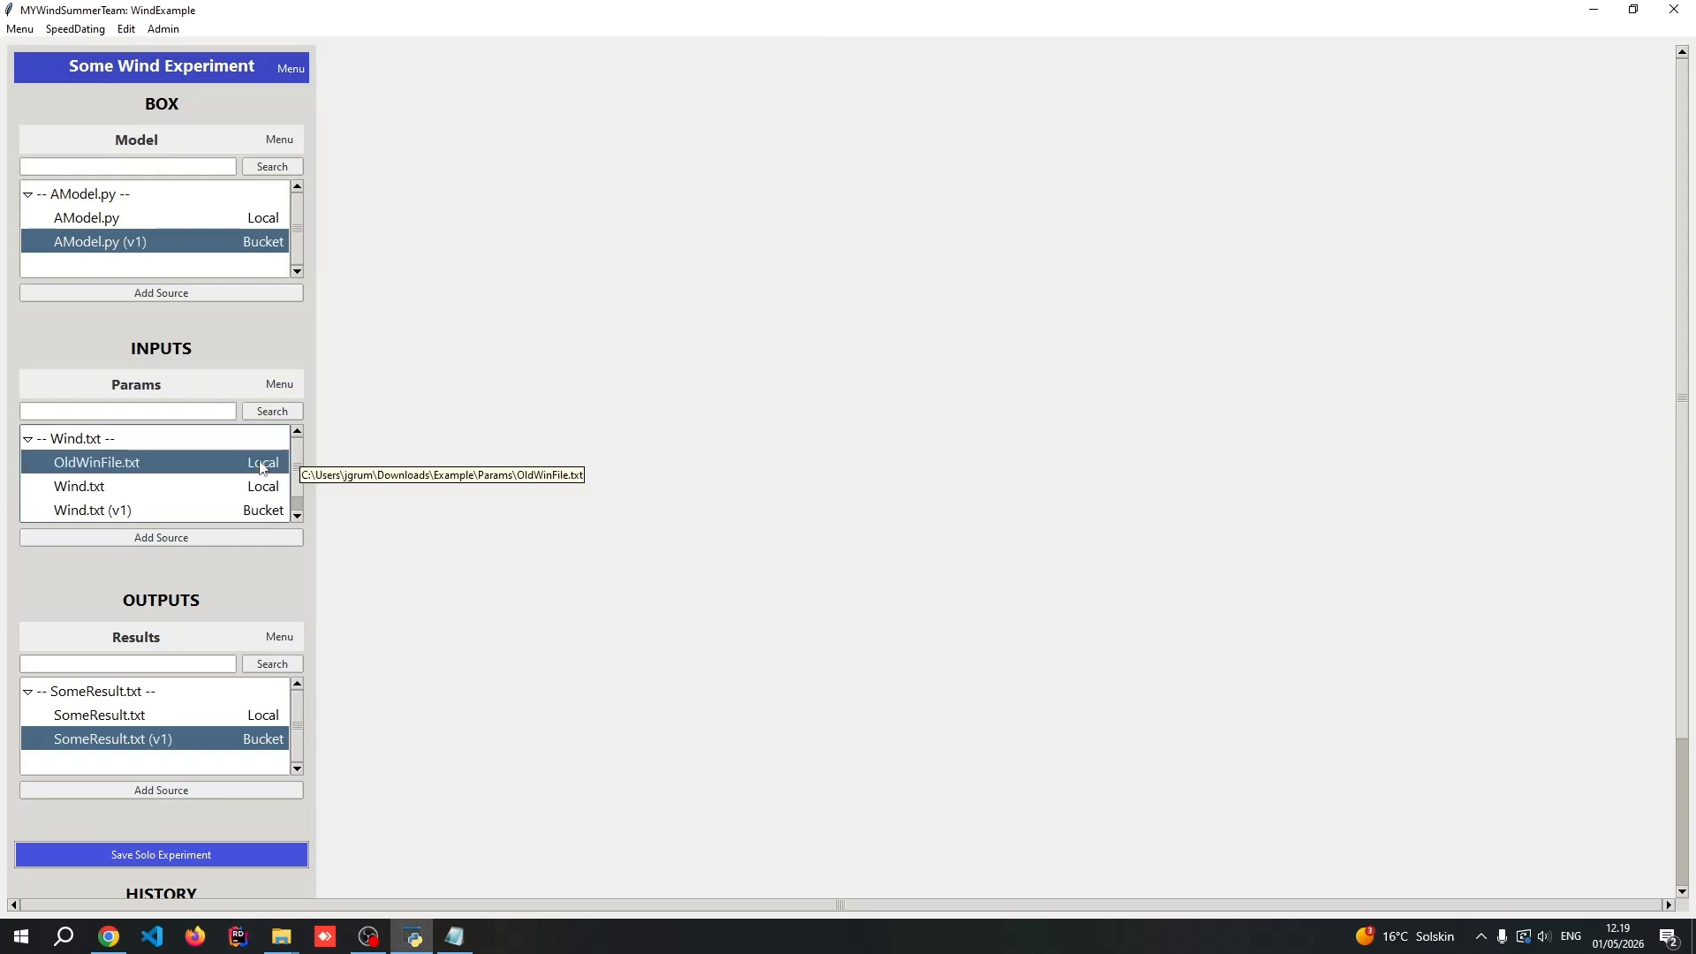
Step: Select Wind.txt (v1) as the Params input and download its bucket copy to the Downloads folder
scroll(302, 449, down, 1)
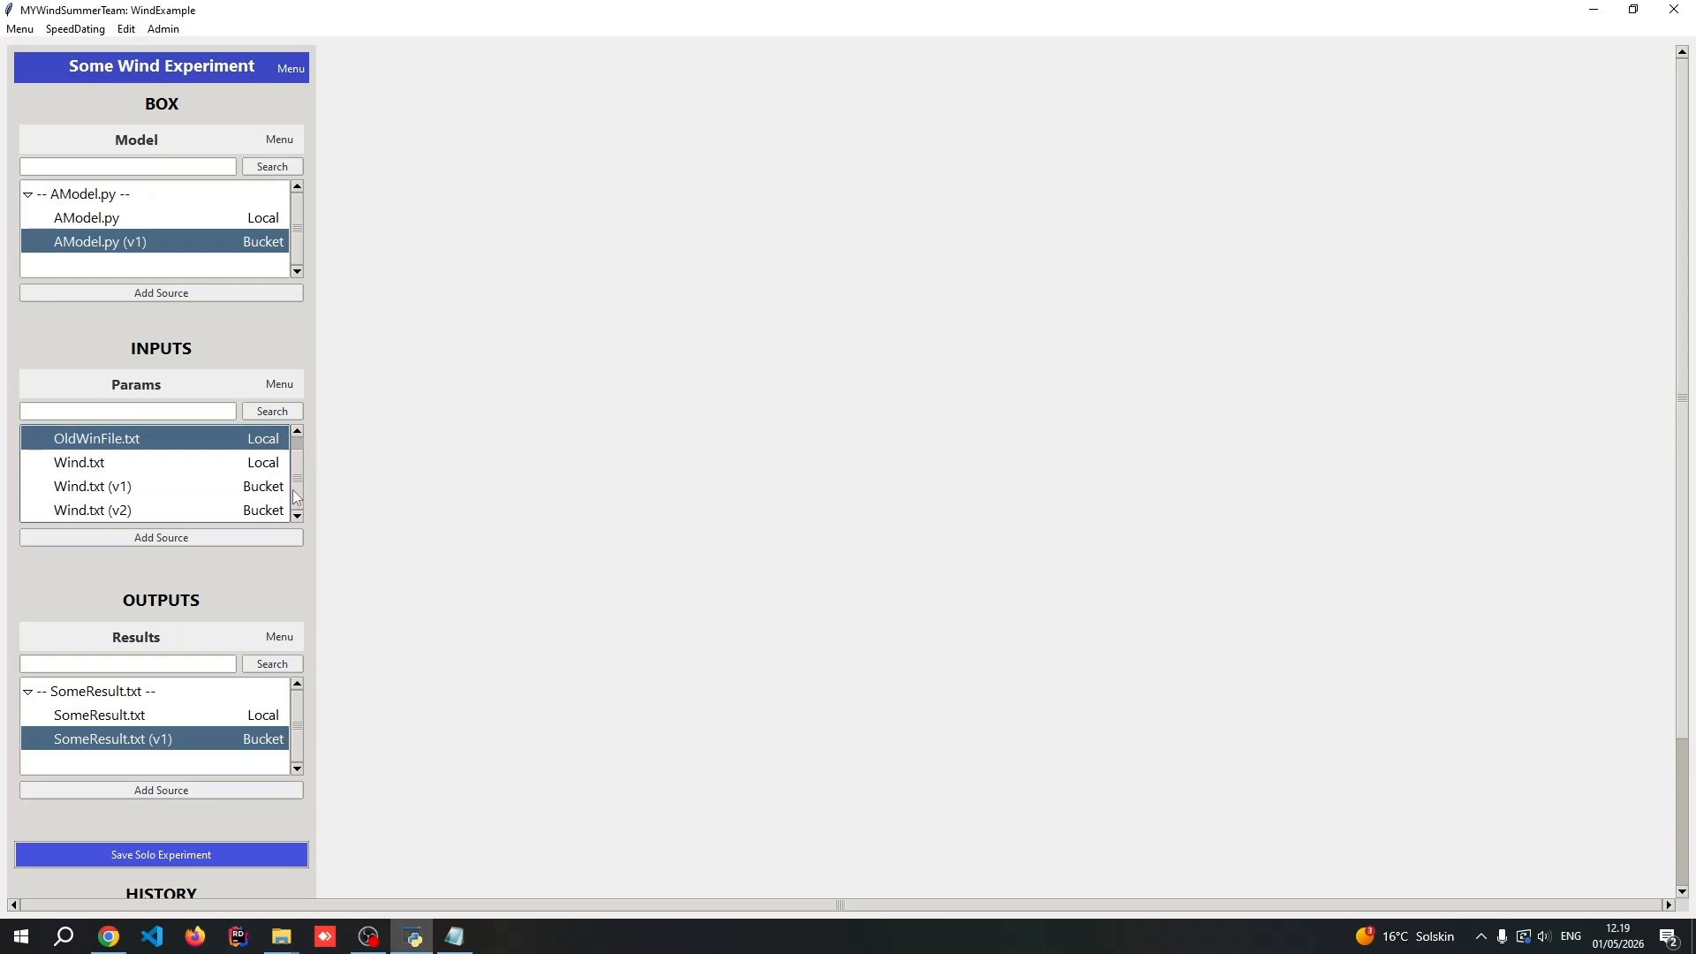
click(261, 493)
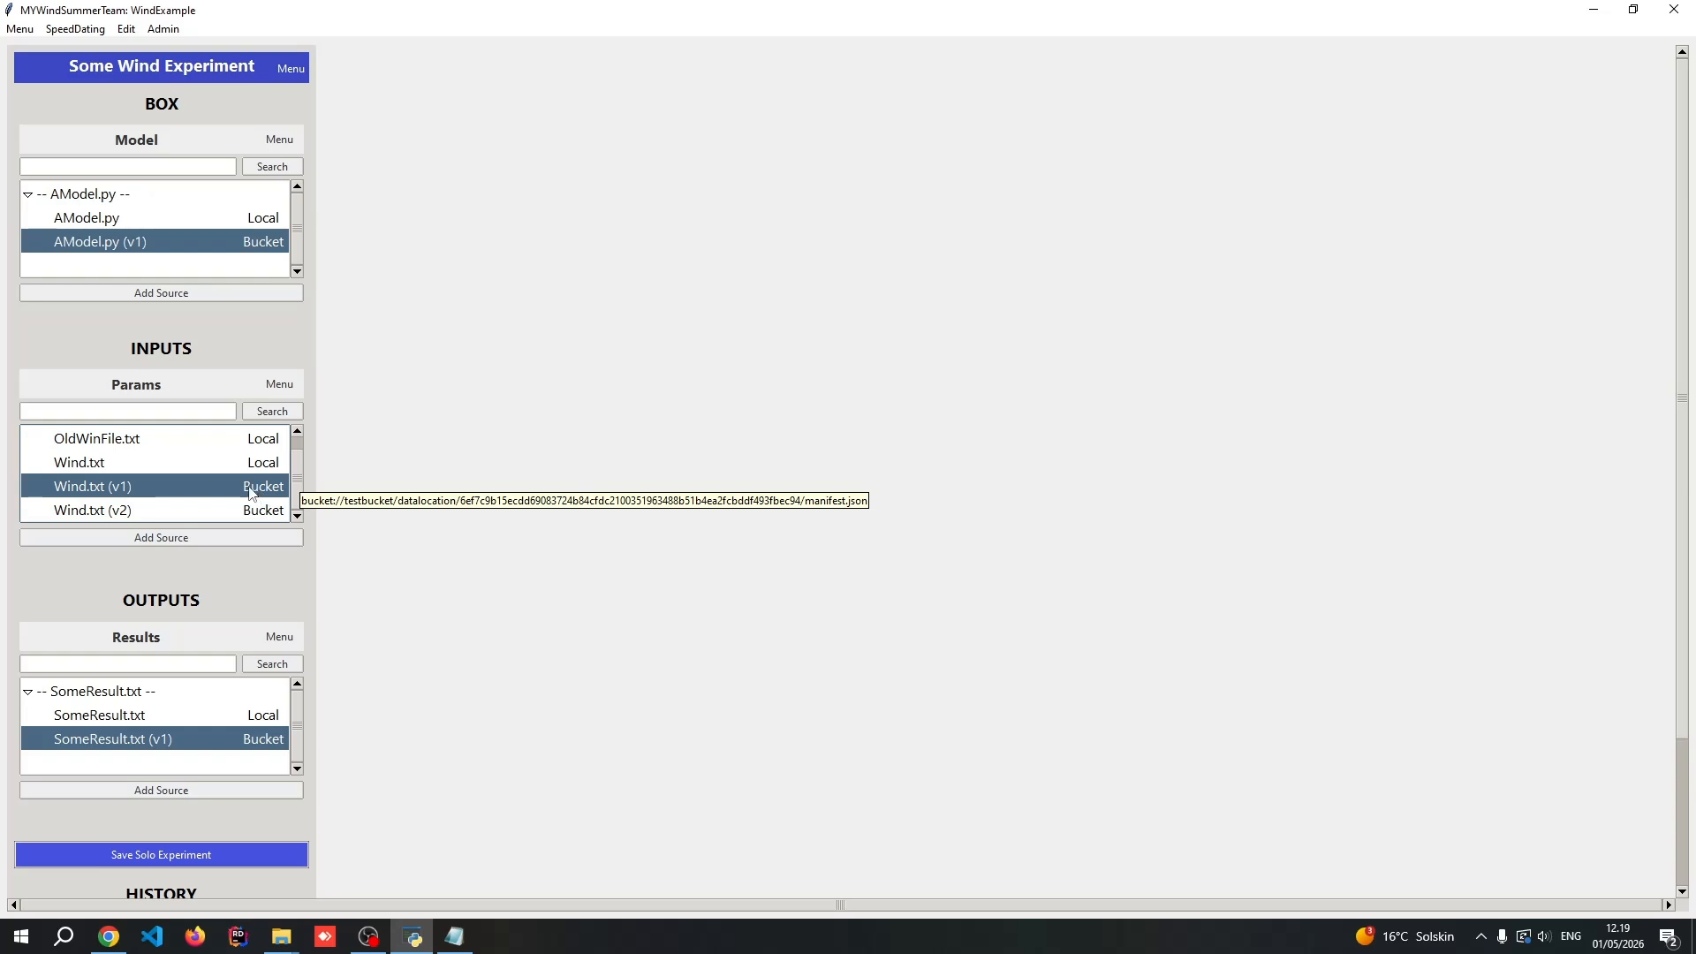
right_click(246, 487)
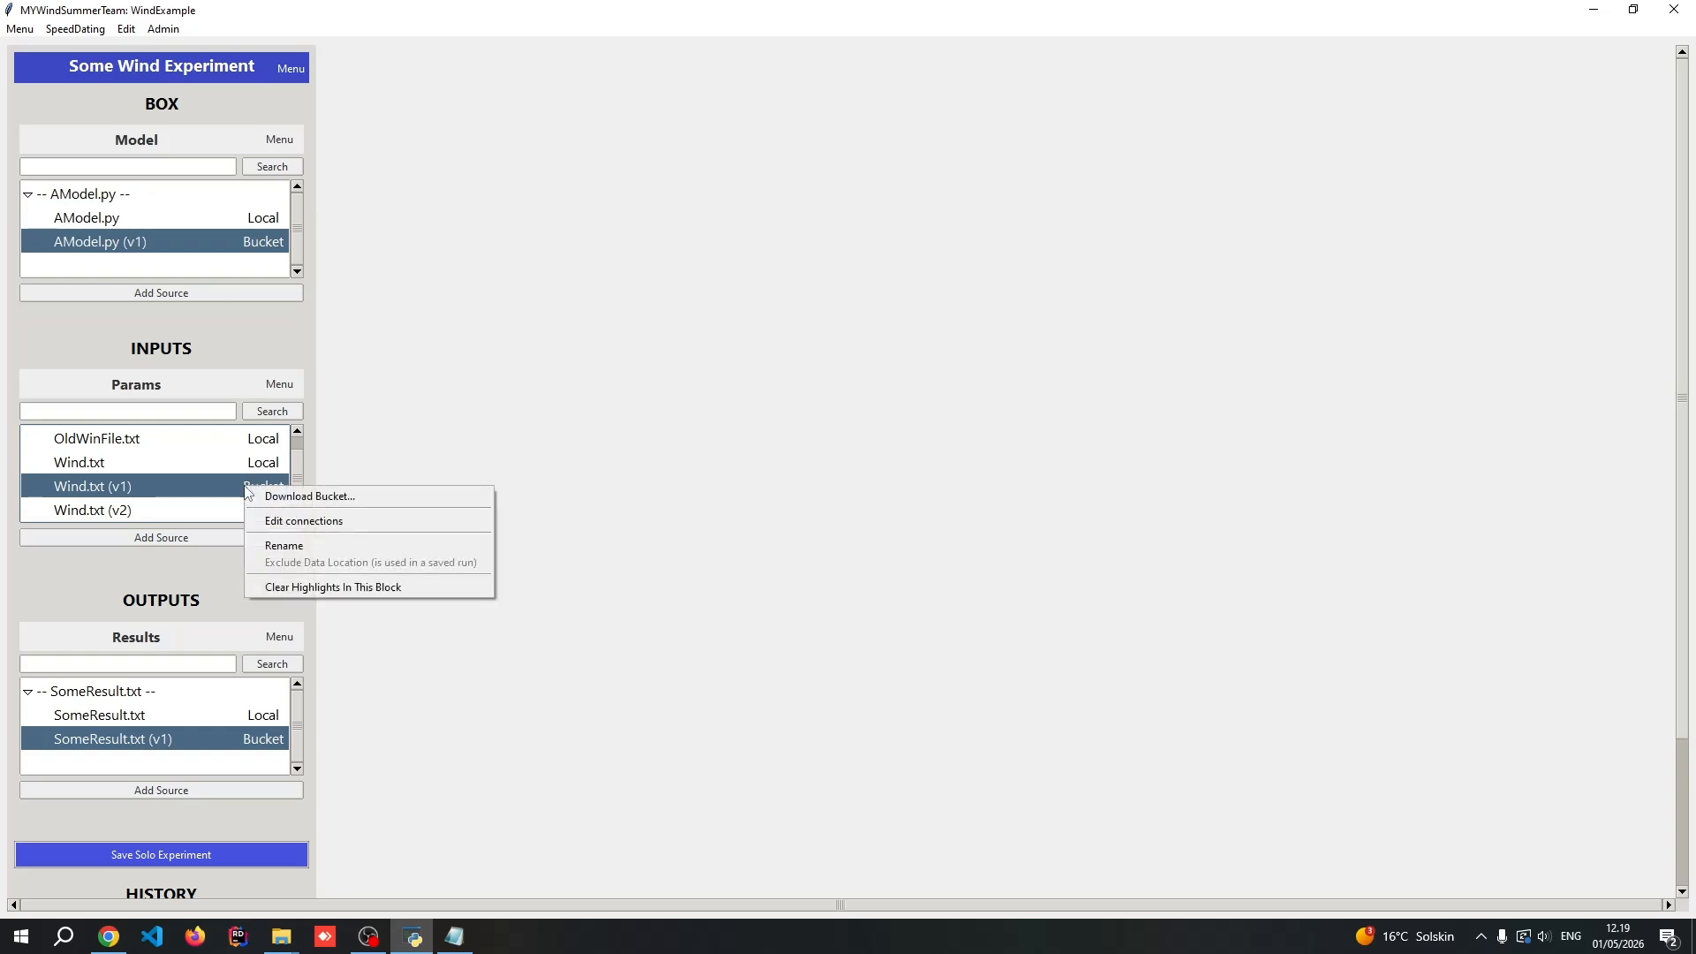
click(269, 495)
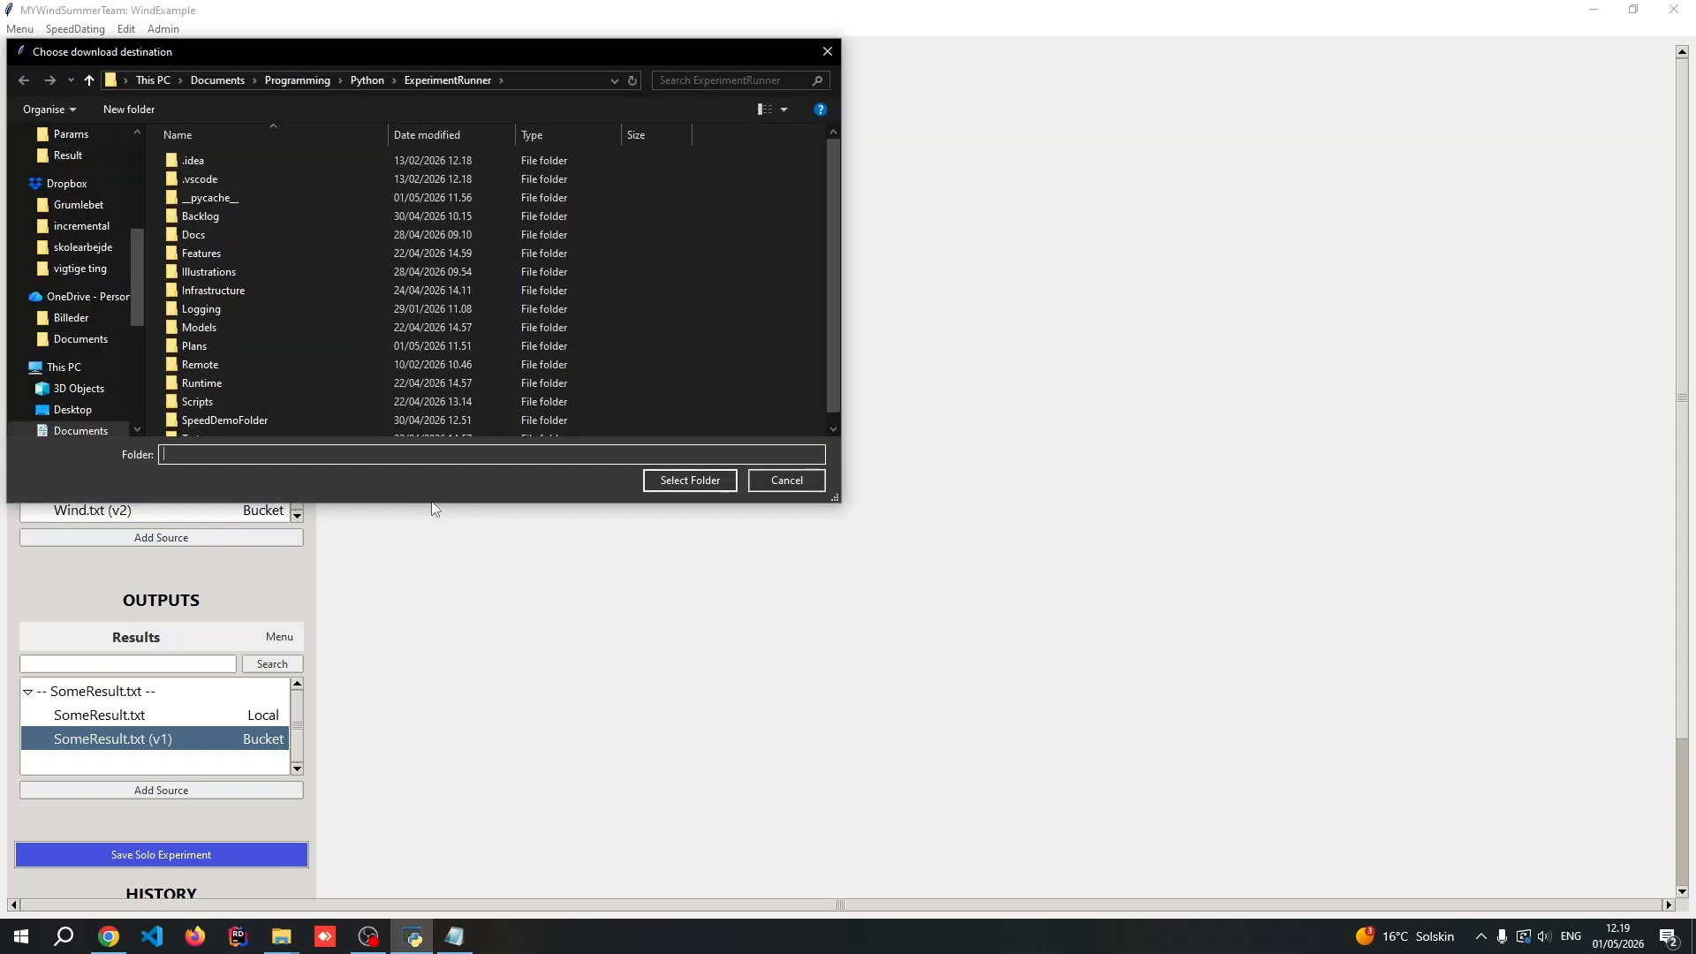
scroll(97, 212, up, 5)
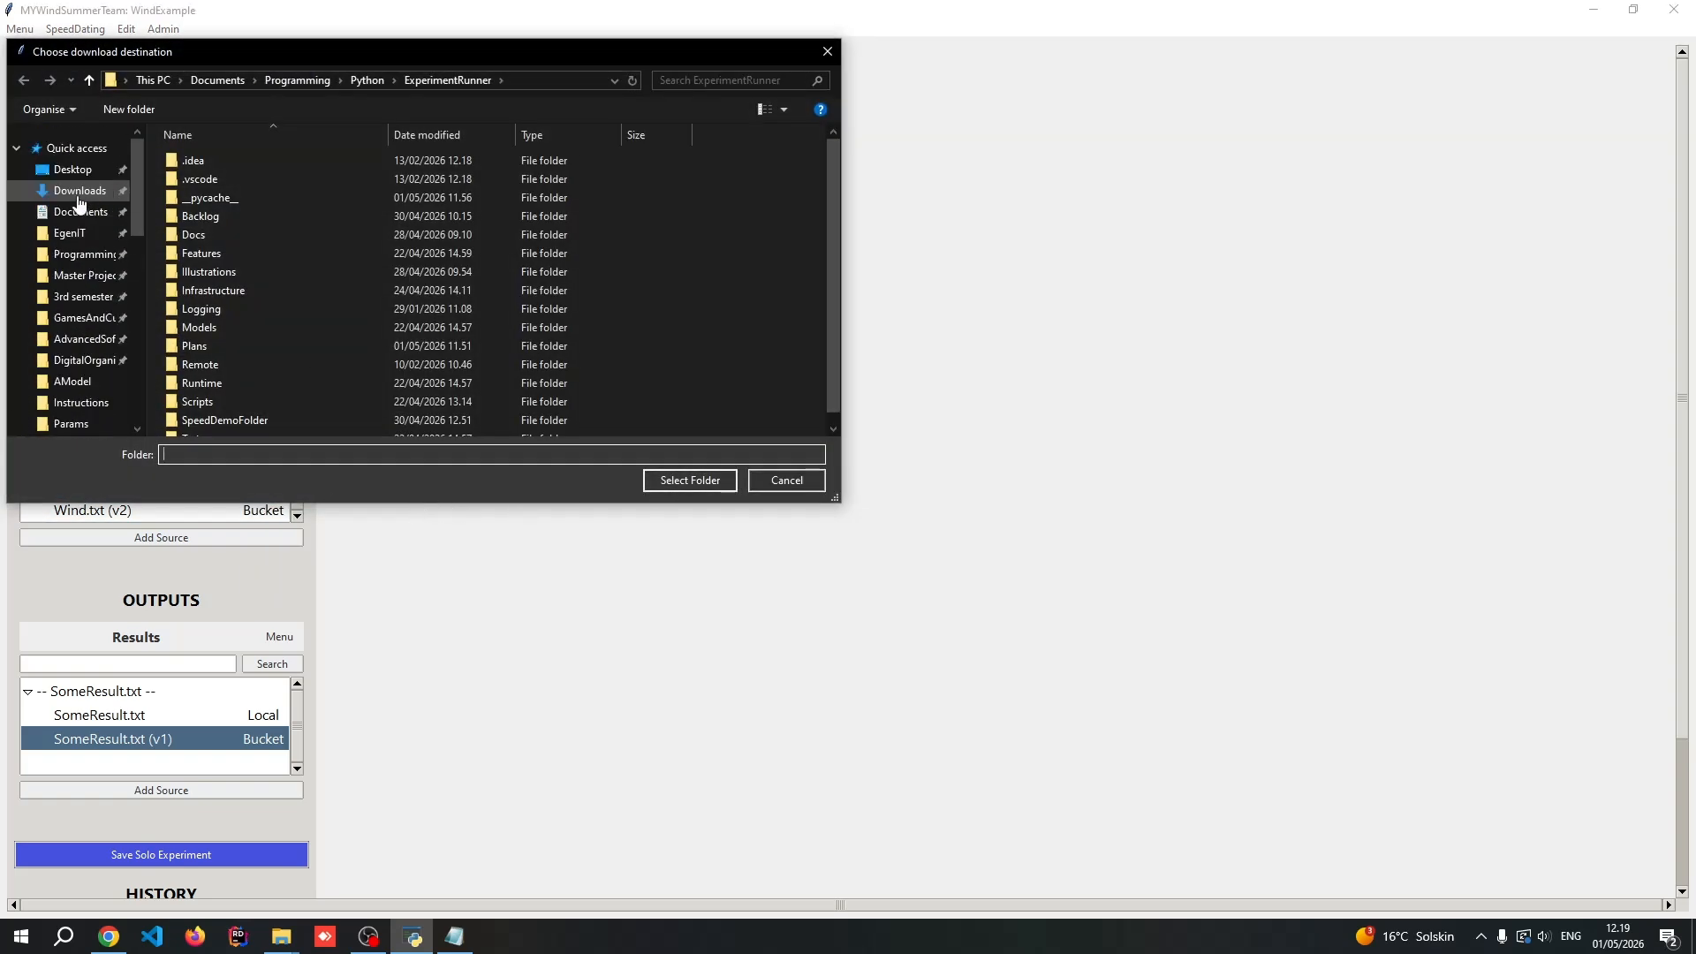
click(82, 193)
click(676, 479)
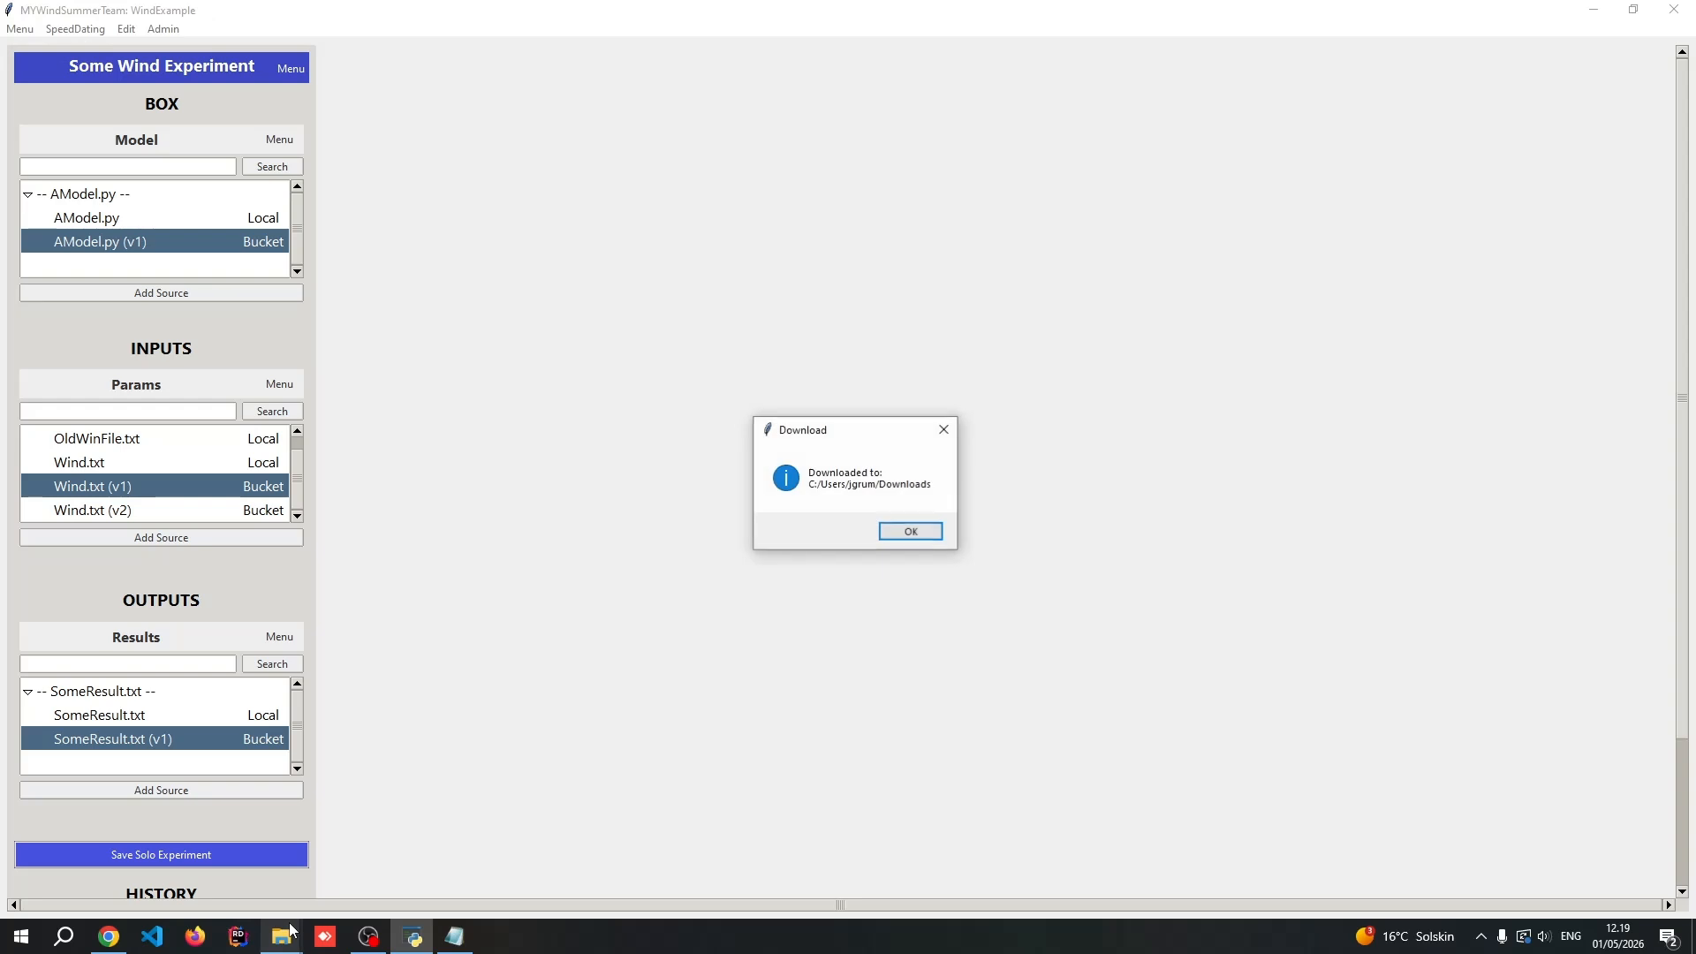
key(Return)
Step: Switch to the Downloads folder in File Explorer, check the downloaded Wind file and return to the experiment
mouse_move(281, 936)
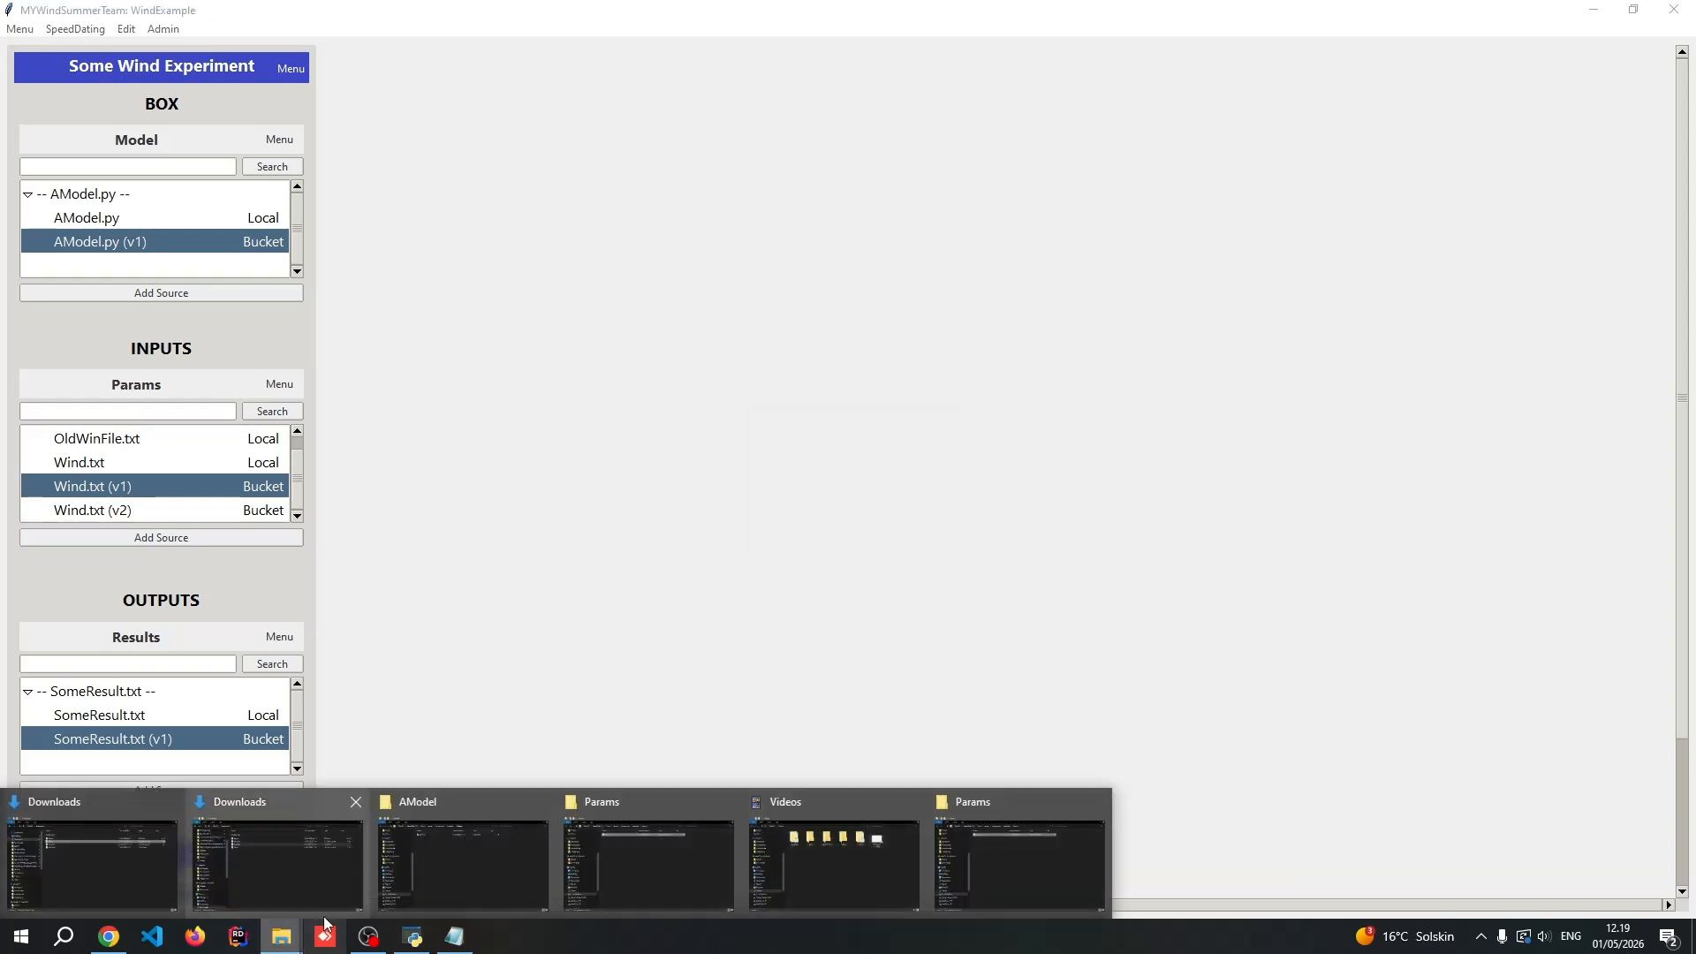
click(318, 867)
click(676, 354)
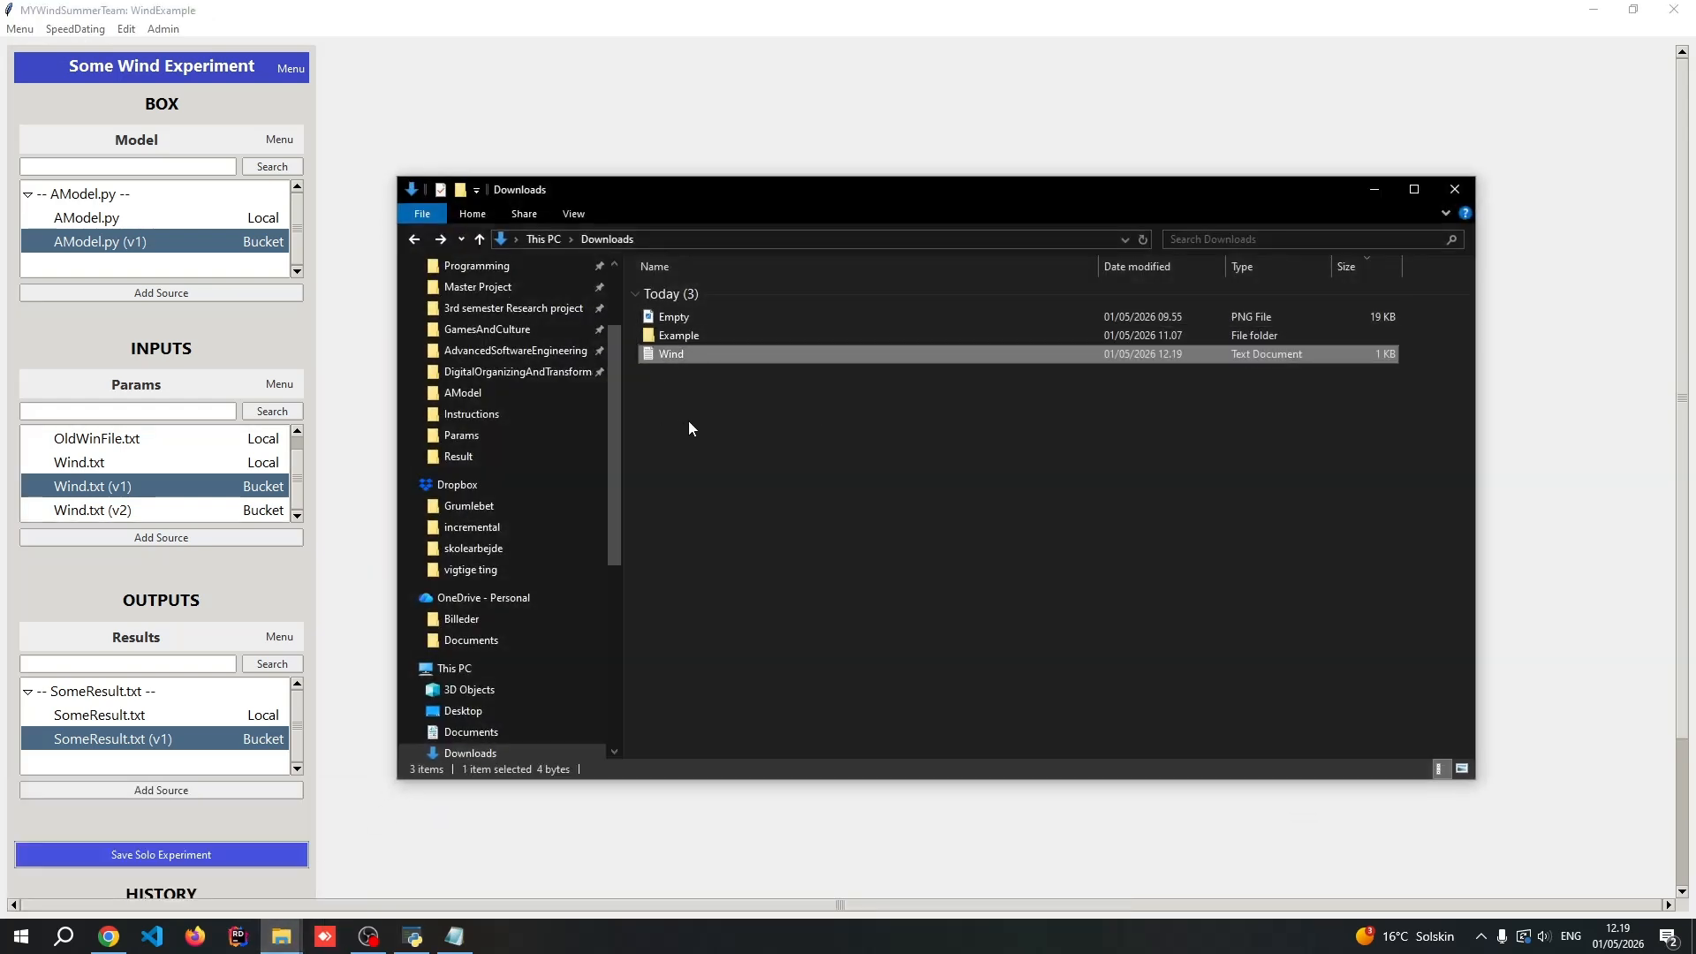
click(1373, 191)
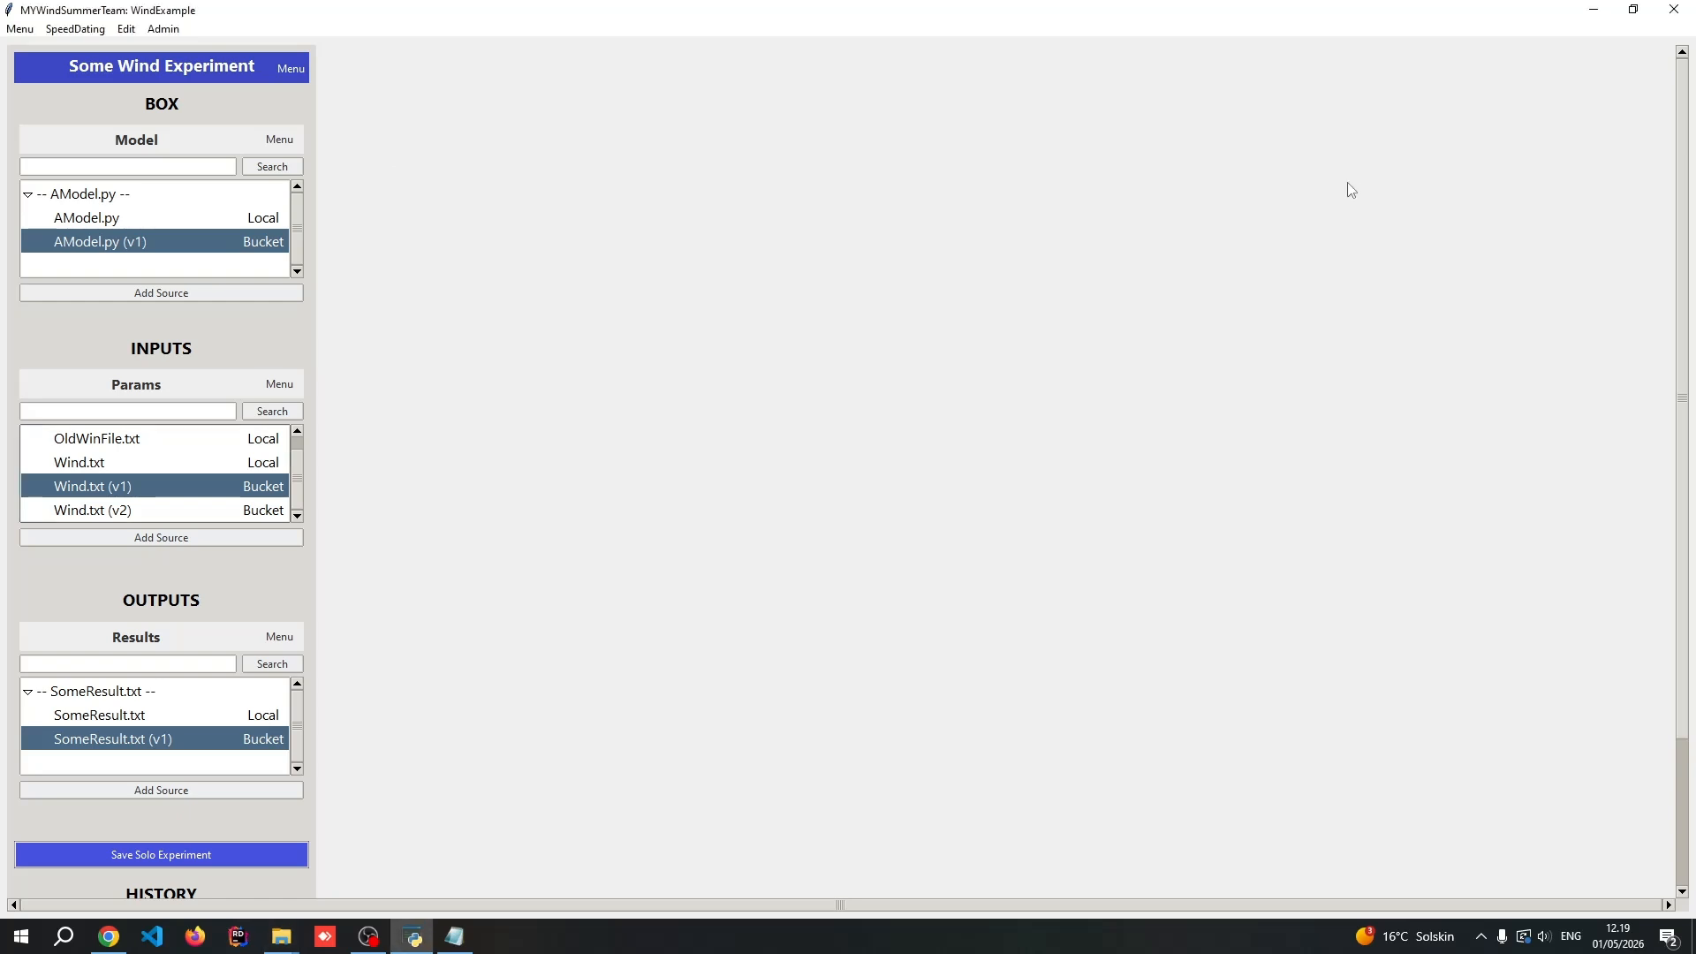